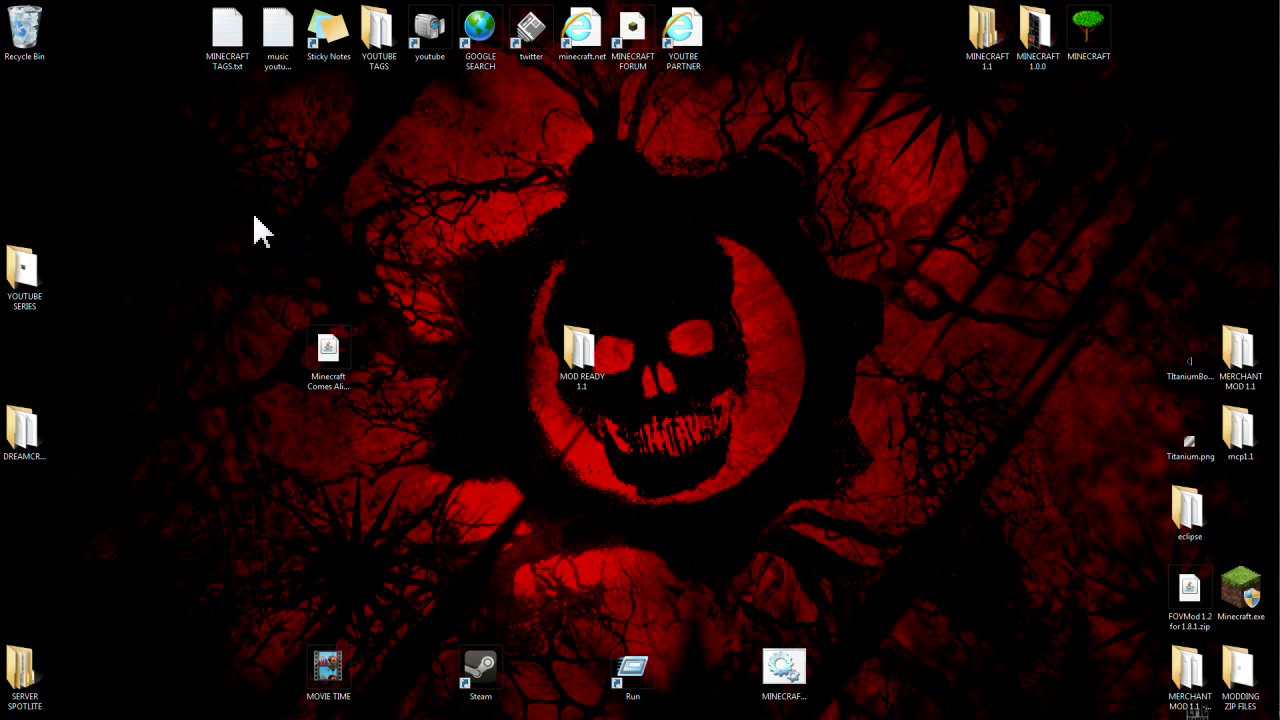
Empty the Recycle Bin and confirm permanently deleting all 8 items
right_click(19, 35)
click(60, 57)
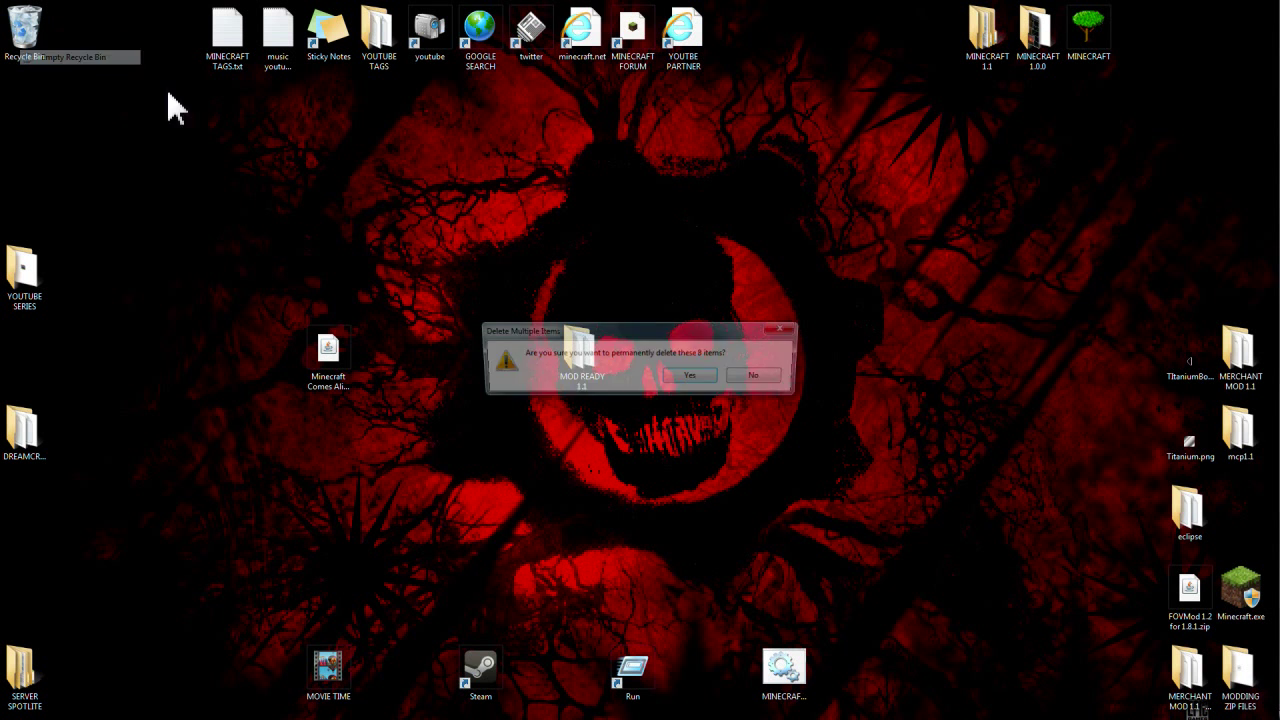
click(690, 378)
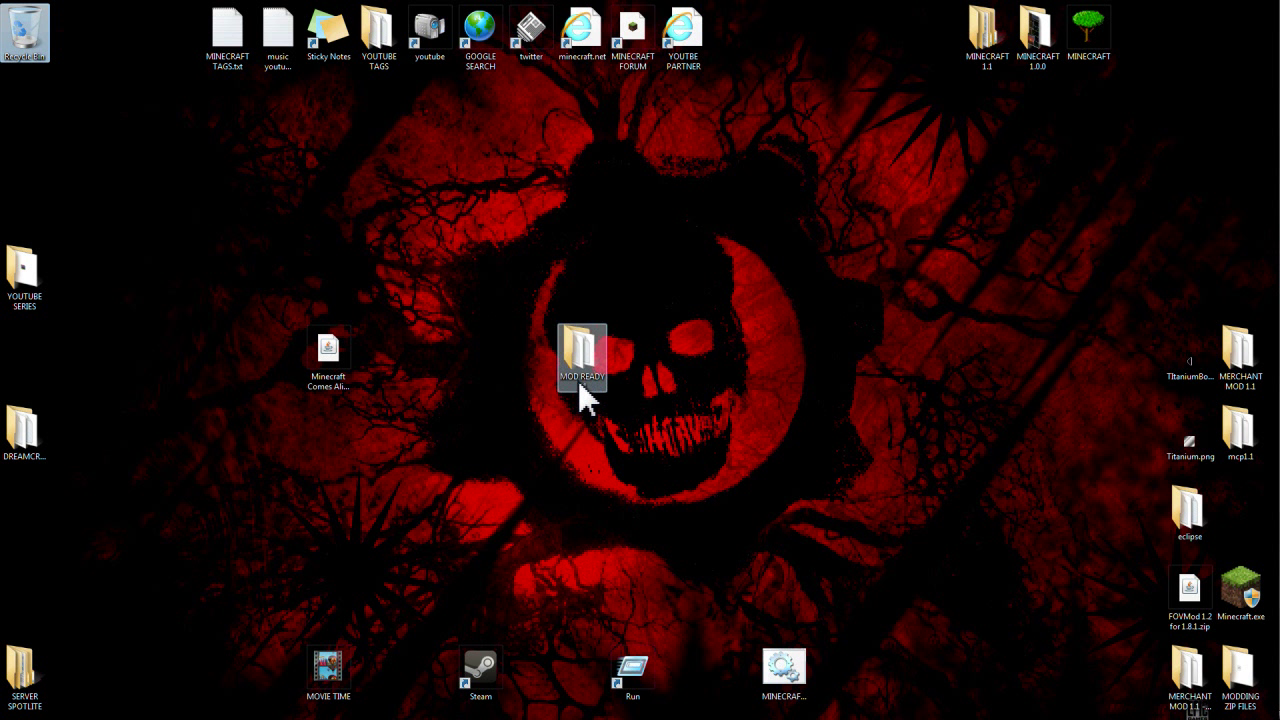
Open the MOD READY 1.1 desktop folder to show its 10 items, including bin and mods
mouse_move(578, 382)
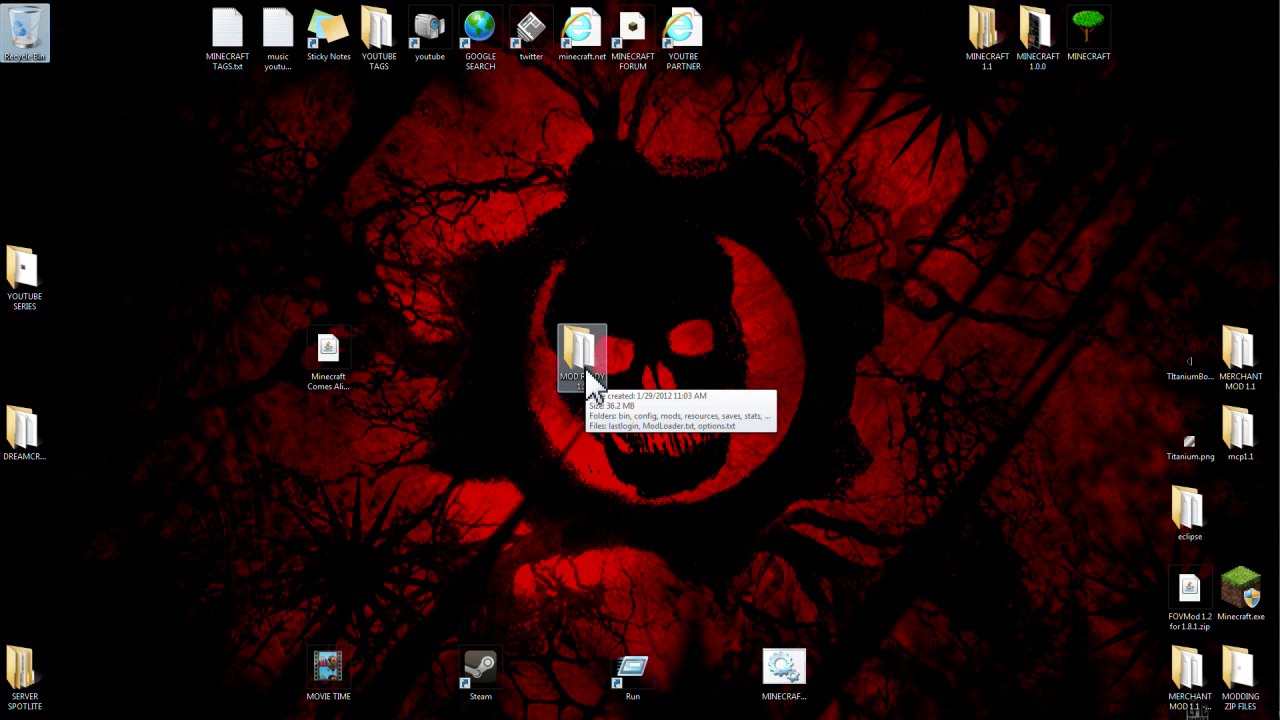
double_click(588, 383)
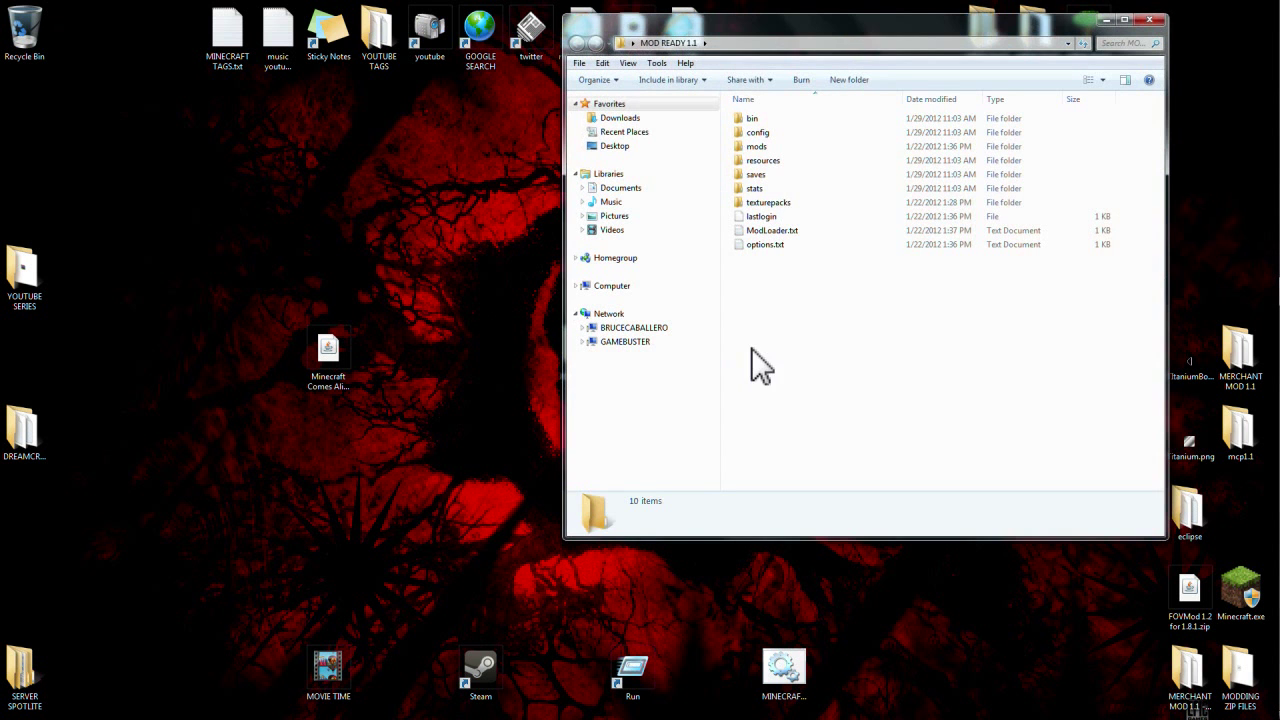
Open bin's minecraft.jar with WinRAR archiver, dismiss the licence reminder, and close the bin window
double_click(764, 119)
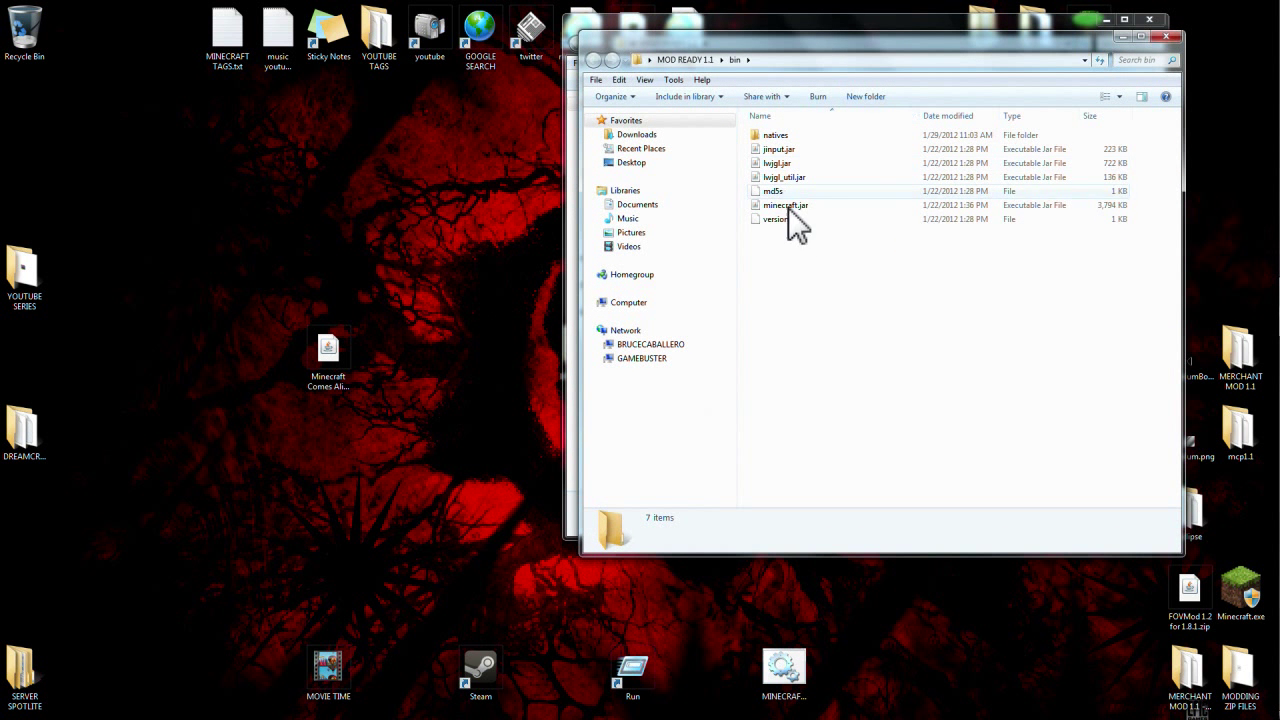
click(786, 209)
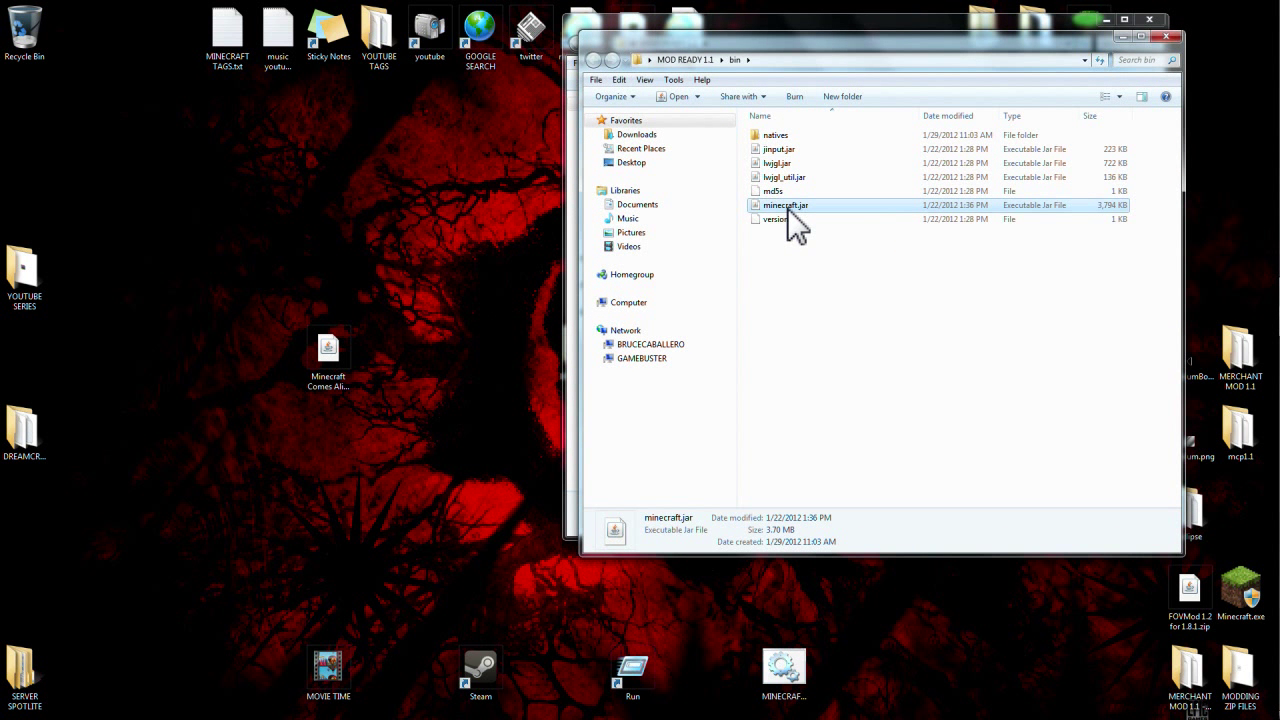
right_click(788, 208)
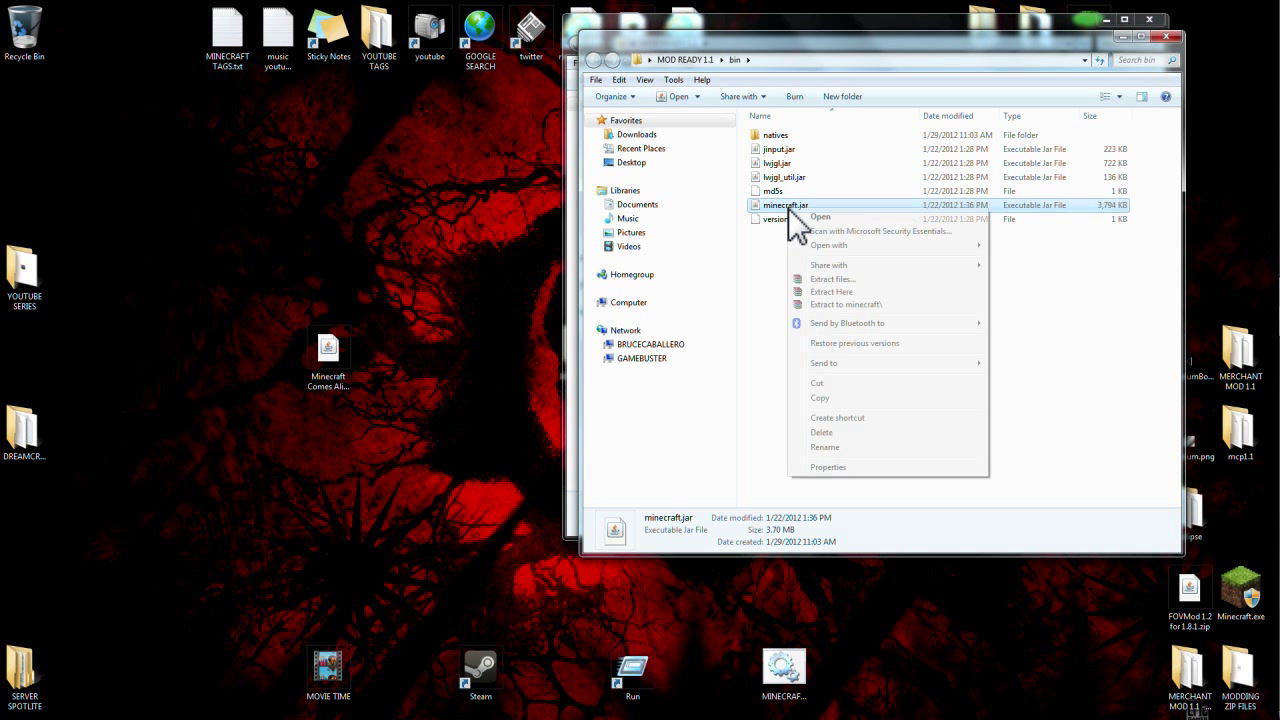
mouse_move(840, 247)
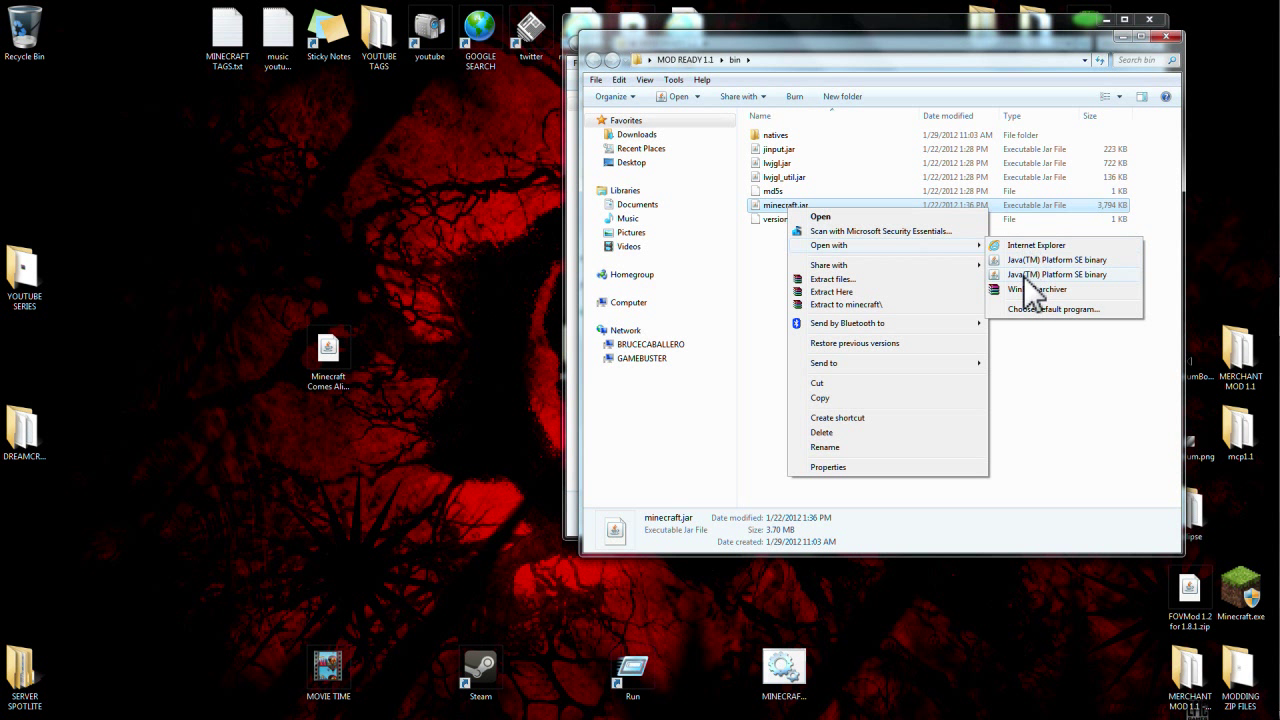
click(1022, 289)
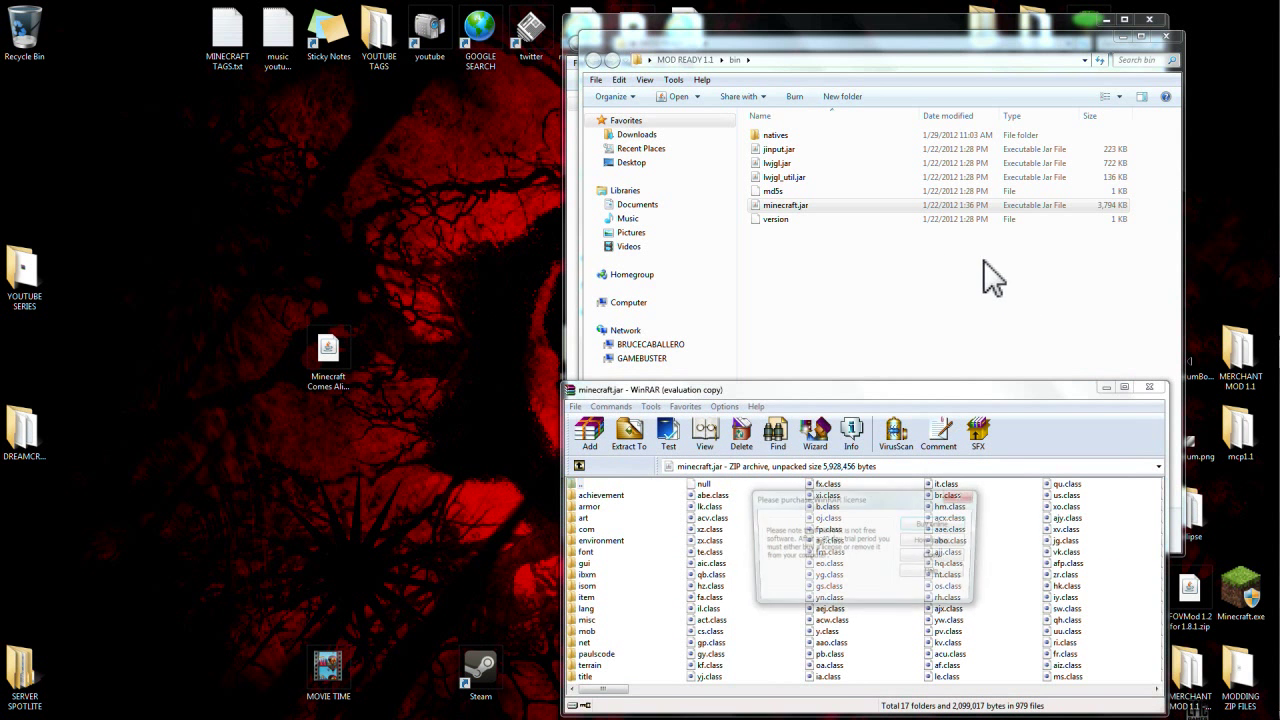
click(925, 557)
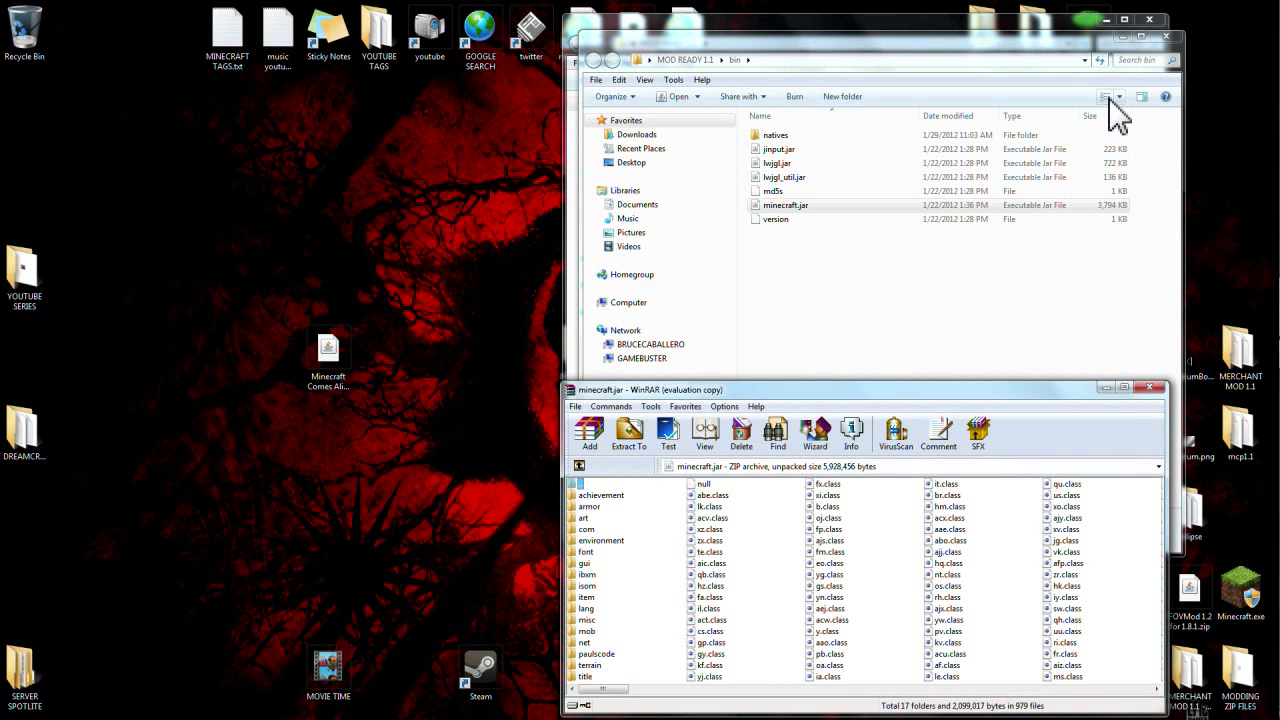
click(1164, 37)
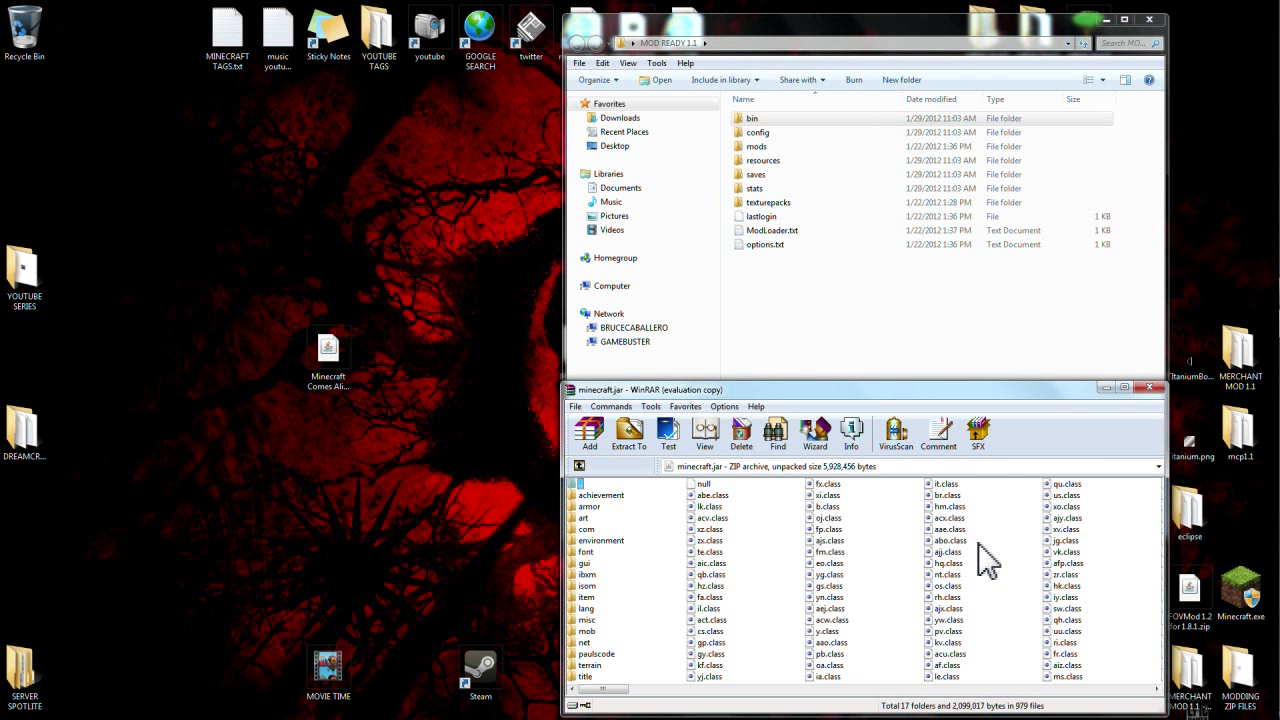
Open Minecraft Comes Alive v1.2.zip in WinRAR and move its window to the left
click(329, 389)
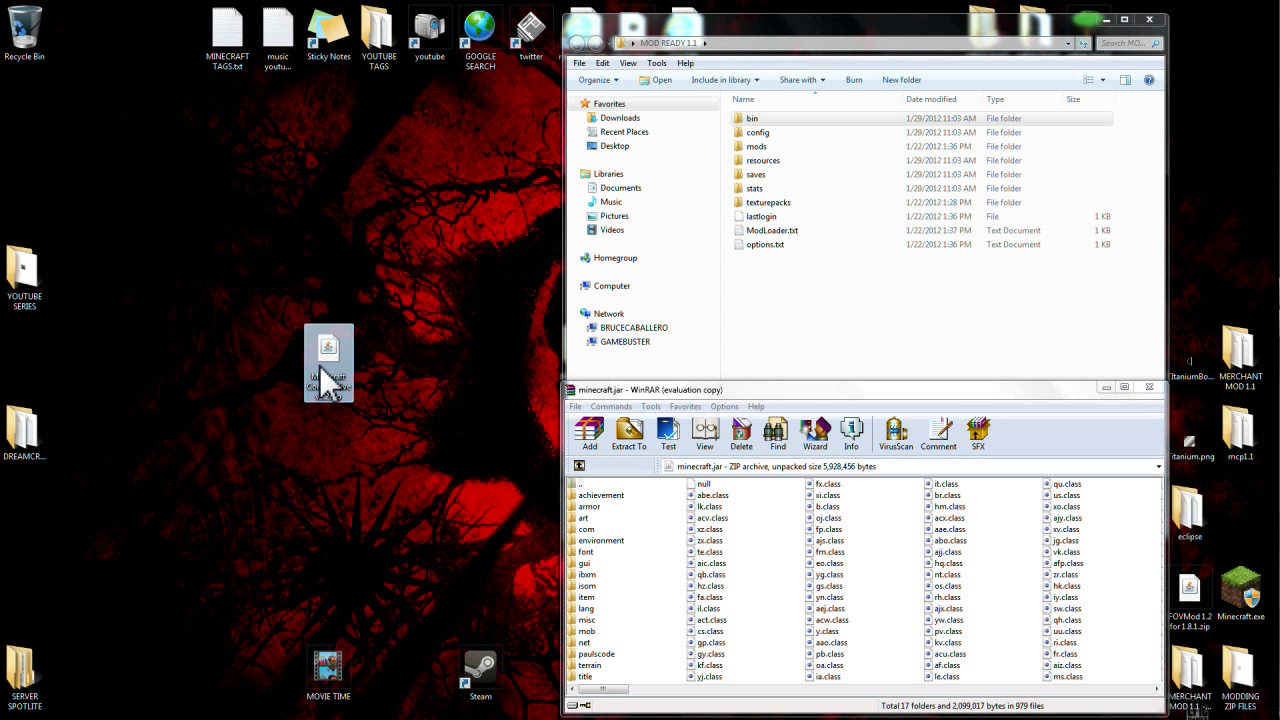
right_click(333, 395)
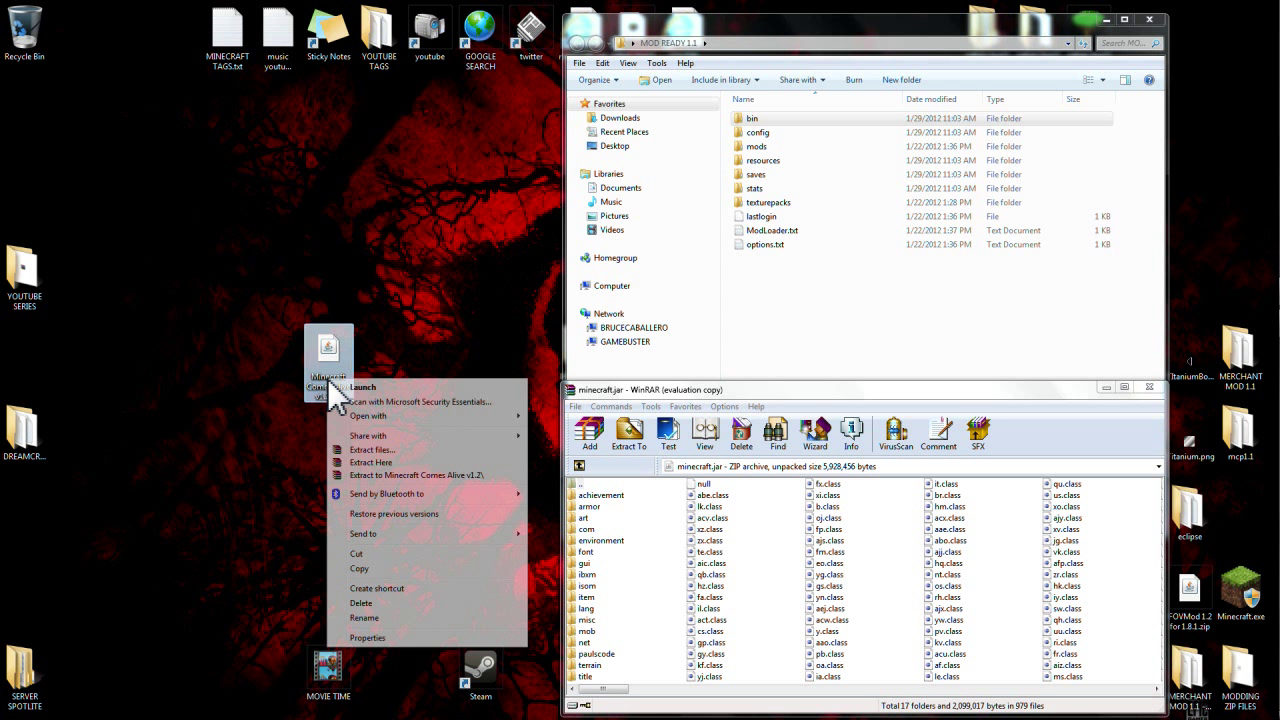
mouse_move(421, 420)
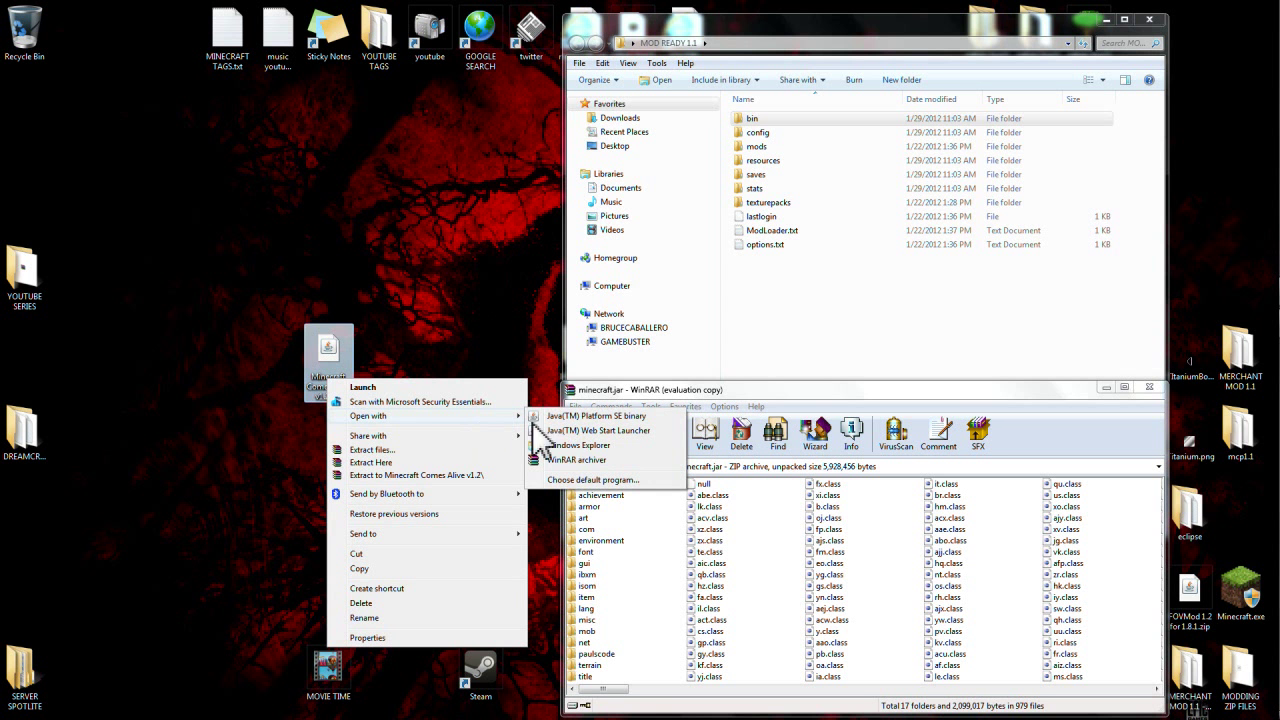
click(575, 461)
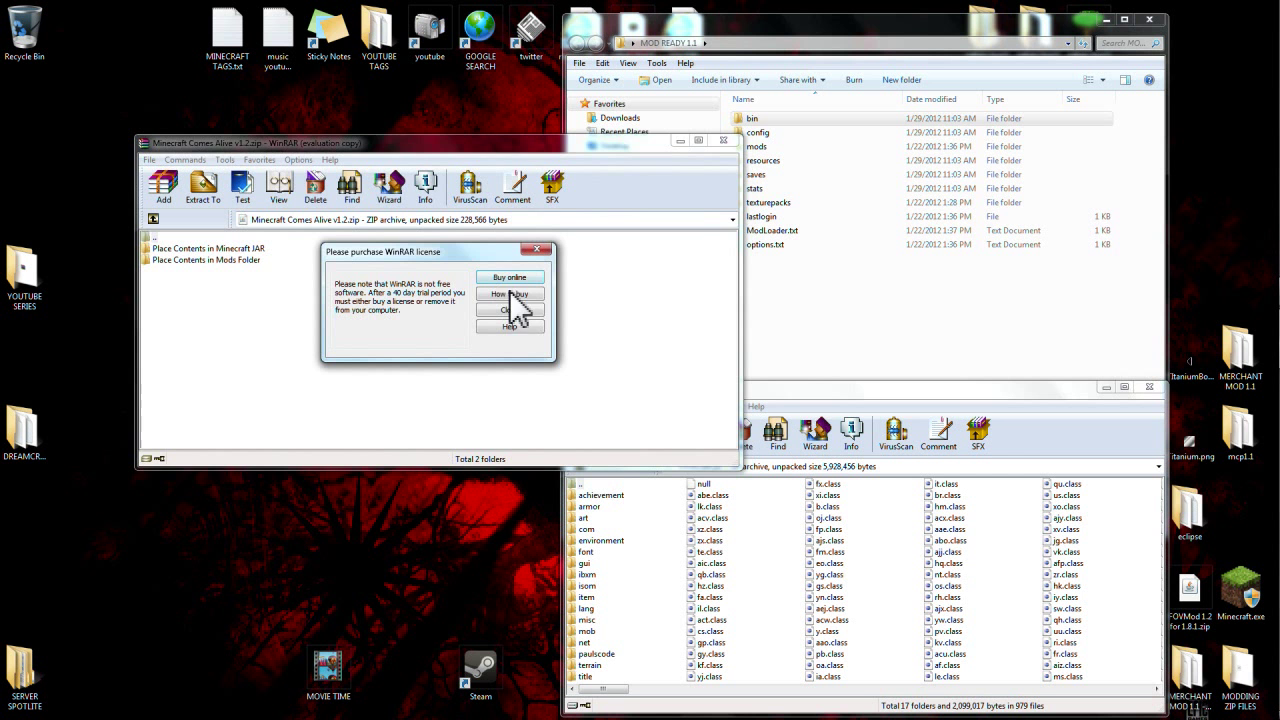
click(510, 300)
mouse_move(514, 150)
mouse_down()
mouse_move(456, 140)
mouse_move(384, 183)
mouse_up()
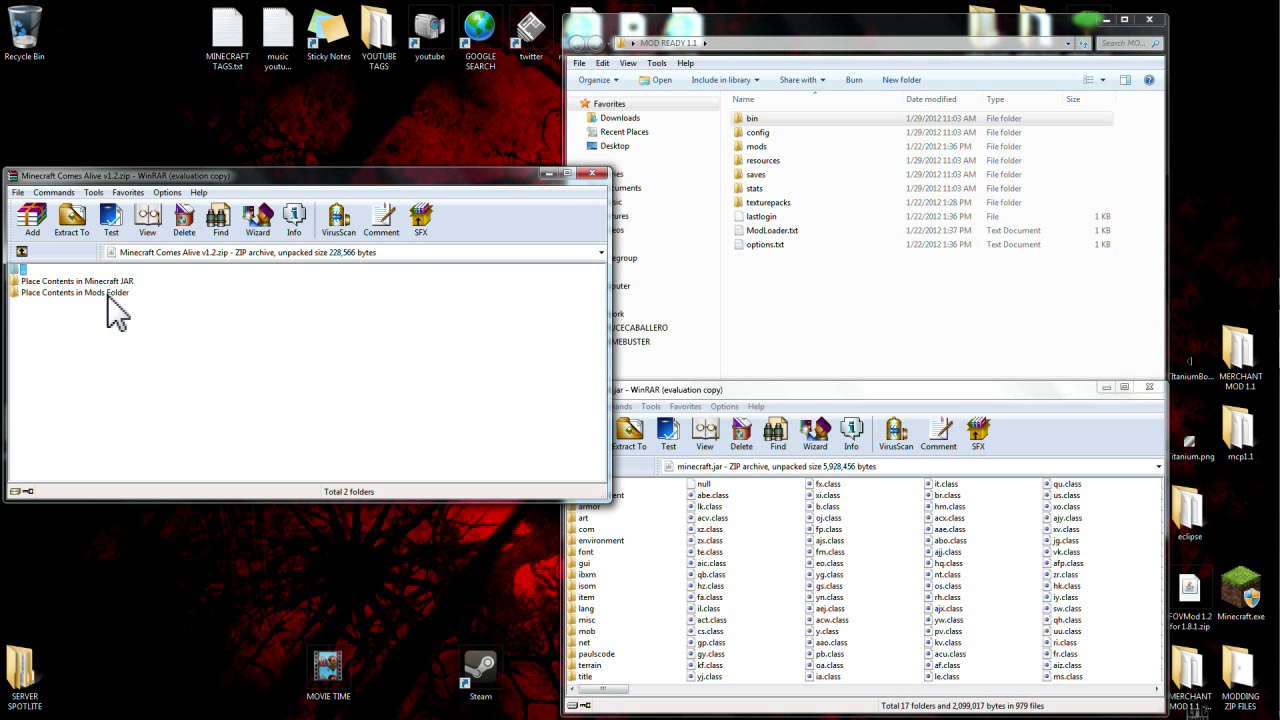
In Place Contents in Minecraft JAR, select the MCA folder and four class files and start dragging them
double_click(75, 282)
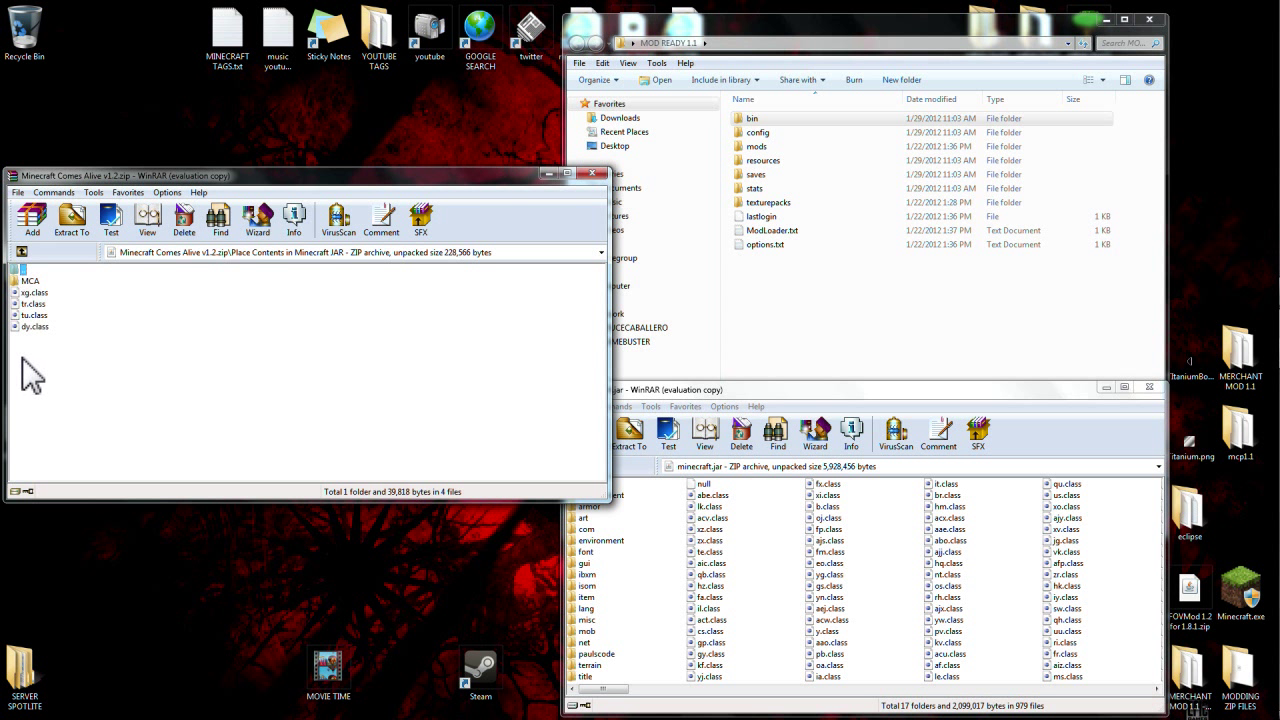
drag(15, 352, 55, 271)
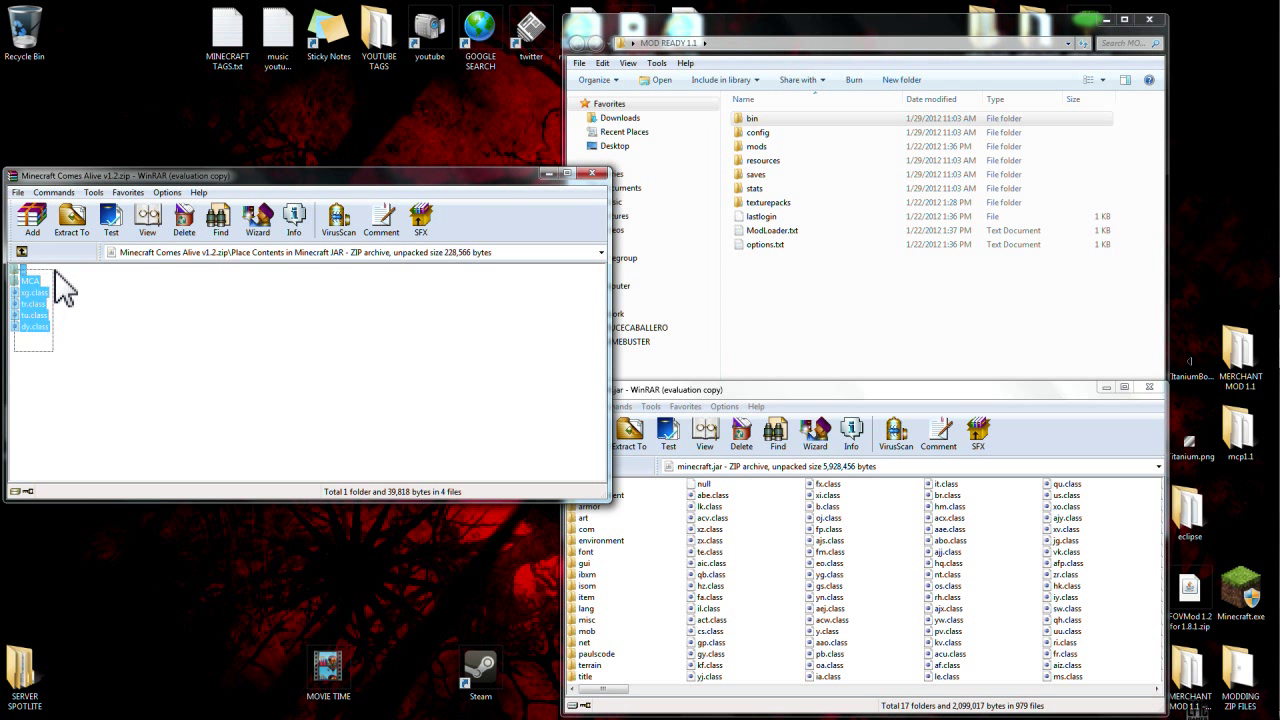
right_click(34, 309)
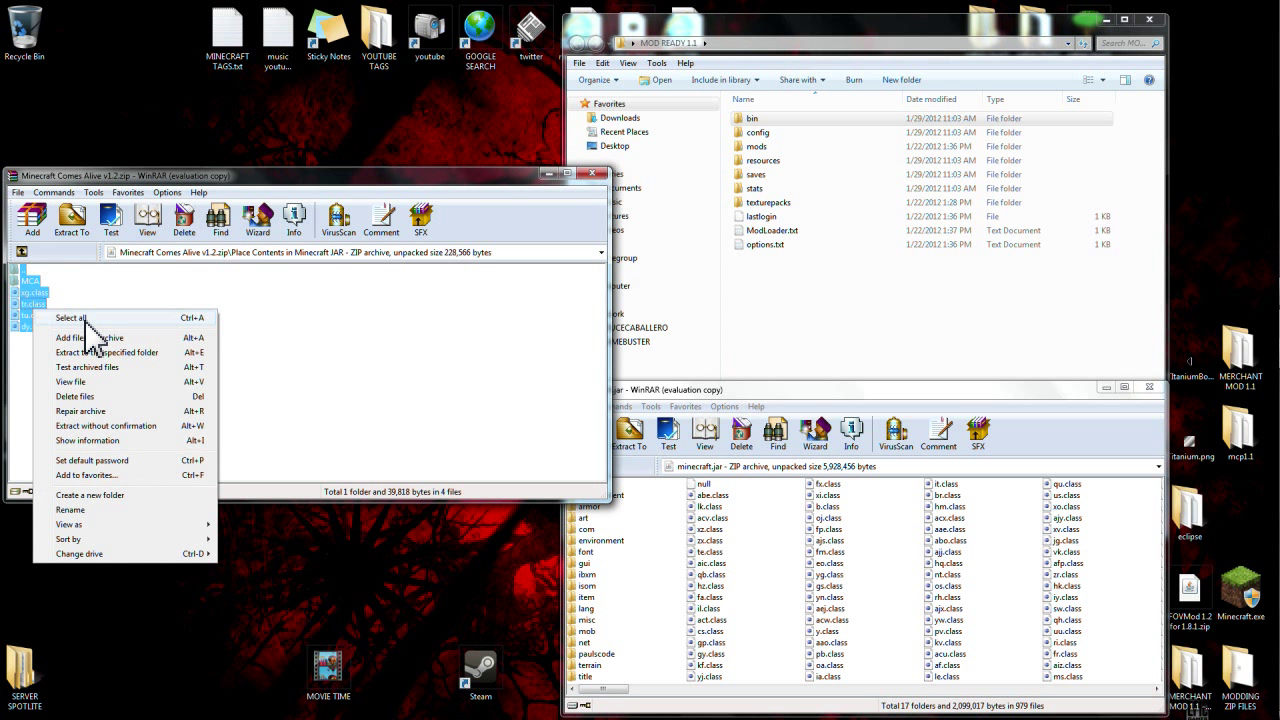
click(85, 319)
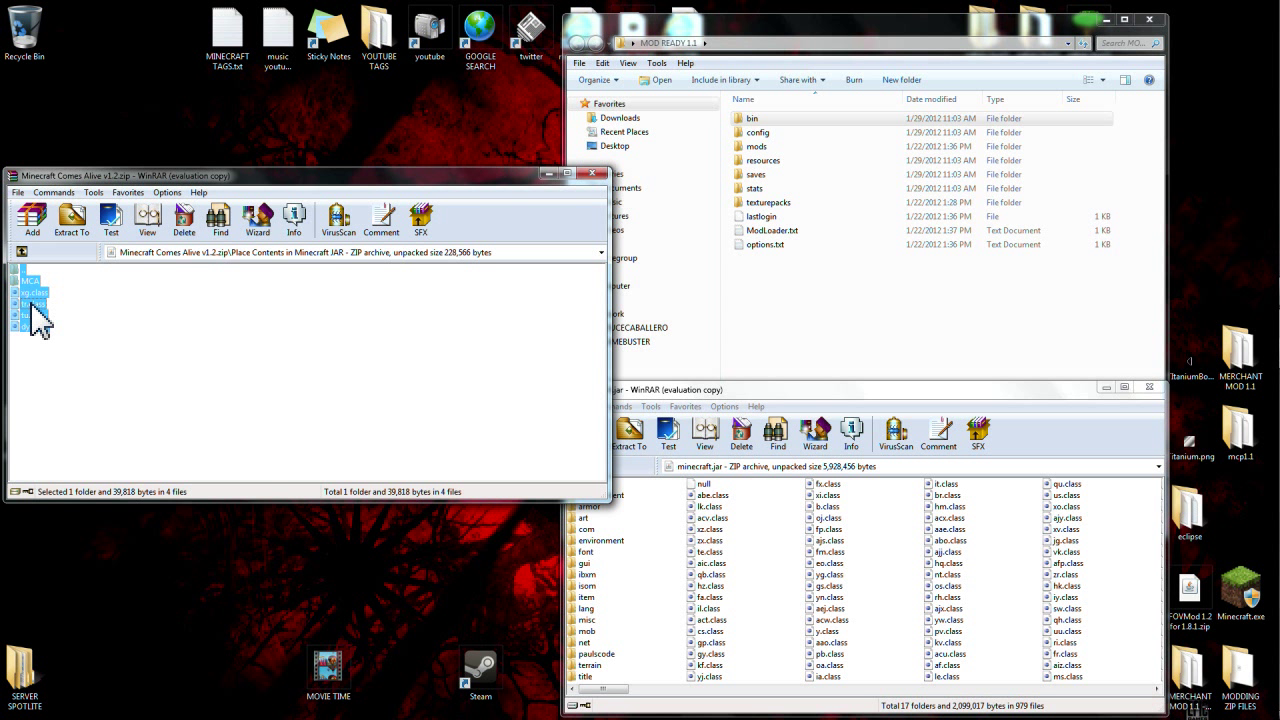
mouse_move(33, 307)
mouse_down()
mouse_move(309, 383)
mouse_move(512, 411)
mouse_move(646, 474)
mouse_move(884, 552)
mouse_move(946, 563)
mouse_move(950, 540)
mouse_move(967, 563)
mouse_move(634, 562)
mouse_move(617, 511)
mouse_move(608, 596)
mouse_move(968, 574)
mouse_move(609, 586)
mouse_move(621, 577)
mouse_move(569, 590)
mouse_move(703, 604)
mouse_move(880, 422)
mouse_move(826, 275)
mouse_move(754, 319)
mouse_move(800, 320)
mouse_move(803, 337)
mouse_move(794, 229)
mouse_move(759, 164)
mouse_move(790, 170)
mouse_move(757, 133)
mouse_move(786, 200)
mouse_move(783, 297)
mouse_move(834, 294)
mouse_move(806, 357)
mouse_move(826, 324)
mouse_move(783, 286)
mouse_move(760, 126)
mouse_move(731, 124)
mouse_move(744, 172)
mouse_move(758, 121)
mouse_move(874, 166)
mouse_move(843, 271)
mouse_move(804, 134)
mouse_move(764, 227)
mouse_move(744, 221)
mouse_move(736, 236)
mouse_move(747, 164)
mouse_up()
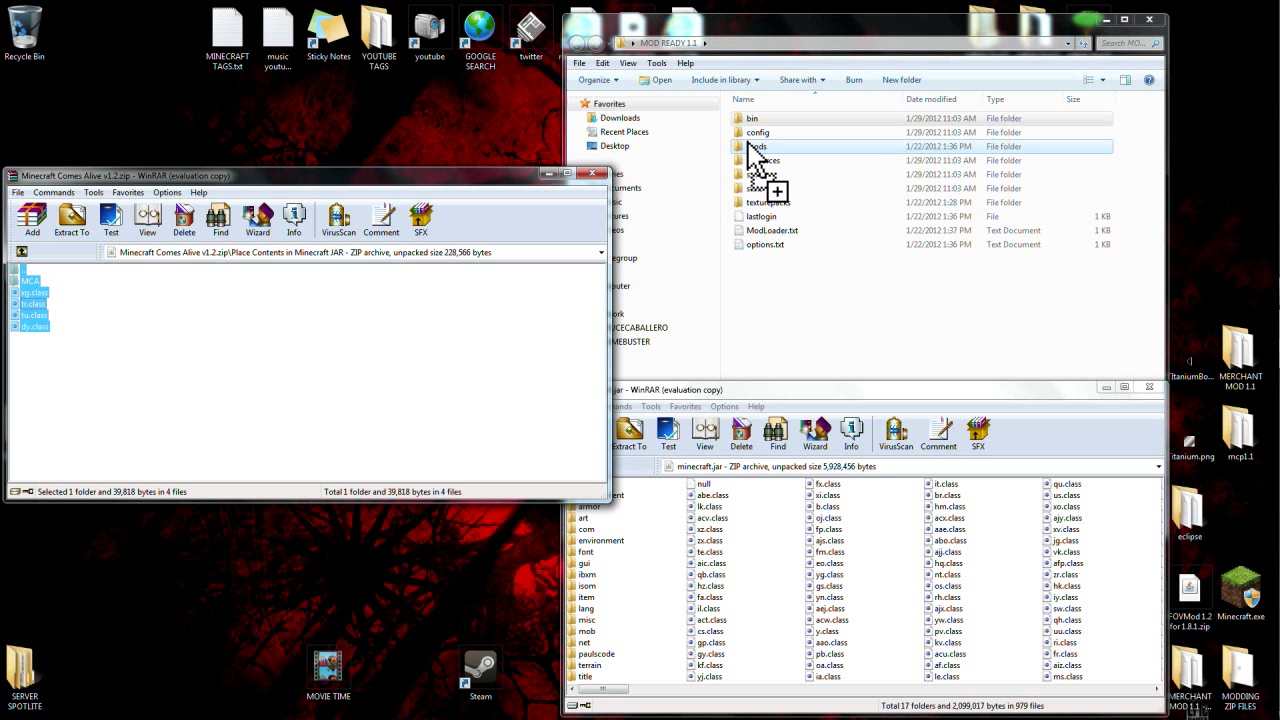
Drag the selected mod files across onto the minecraft.jar file list
mouse_move(747, 143)
mouse_down()
mouse_move(749, 125)
mouse_move(743, 200)
mouse_move(808, 294)
mouse_move(779, 293)
mouse_move(754, 314)
mouse_move(777, 309)
mouse_move(763, 326)
mouse_move(758, 302)
mouse_move(760, 326)
mouse_move(747, 305)
mouse_up()
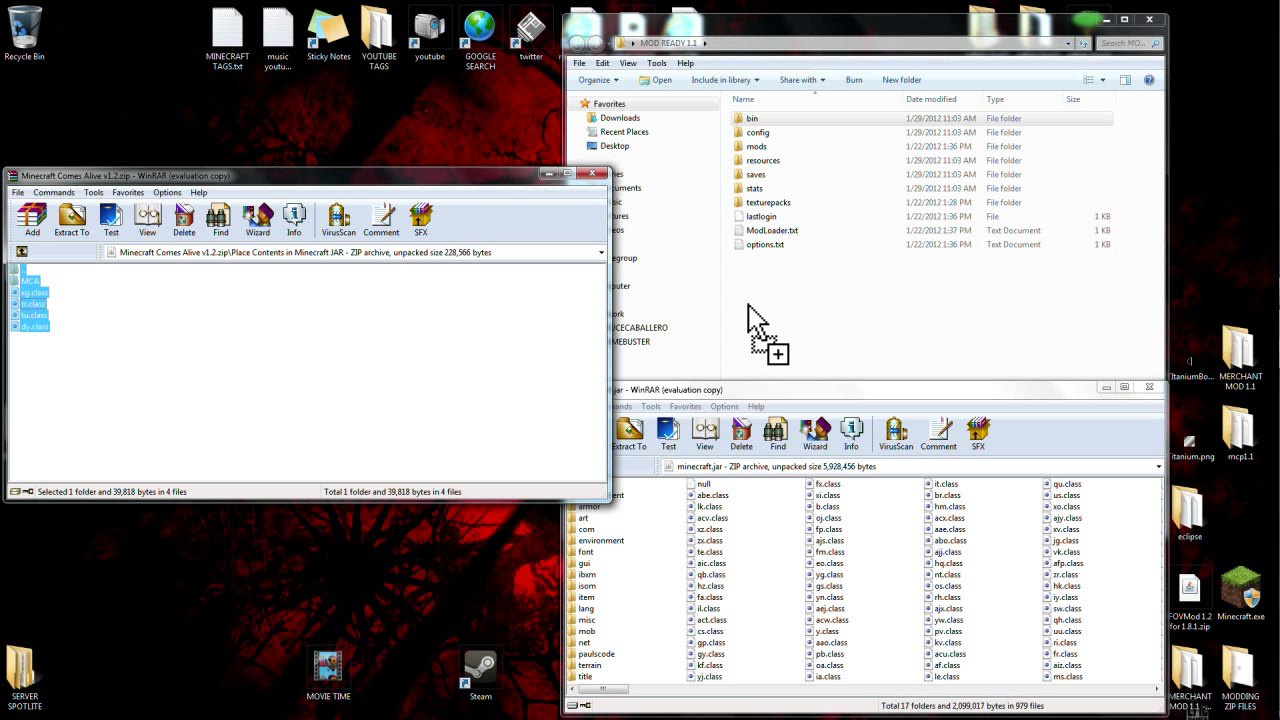
mouse_move(748, 306)
mouse_down()
mouse_move(743, 101)
mouse_move(740, 190)
mouse_move(765, 293)
mouse_up()
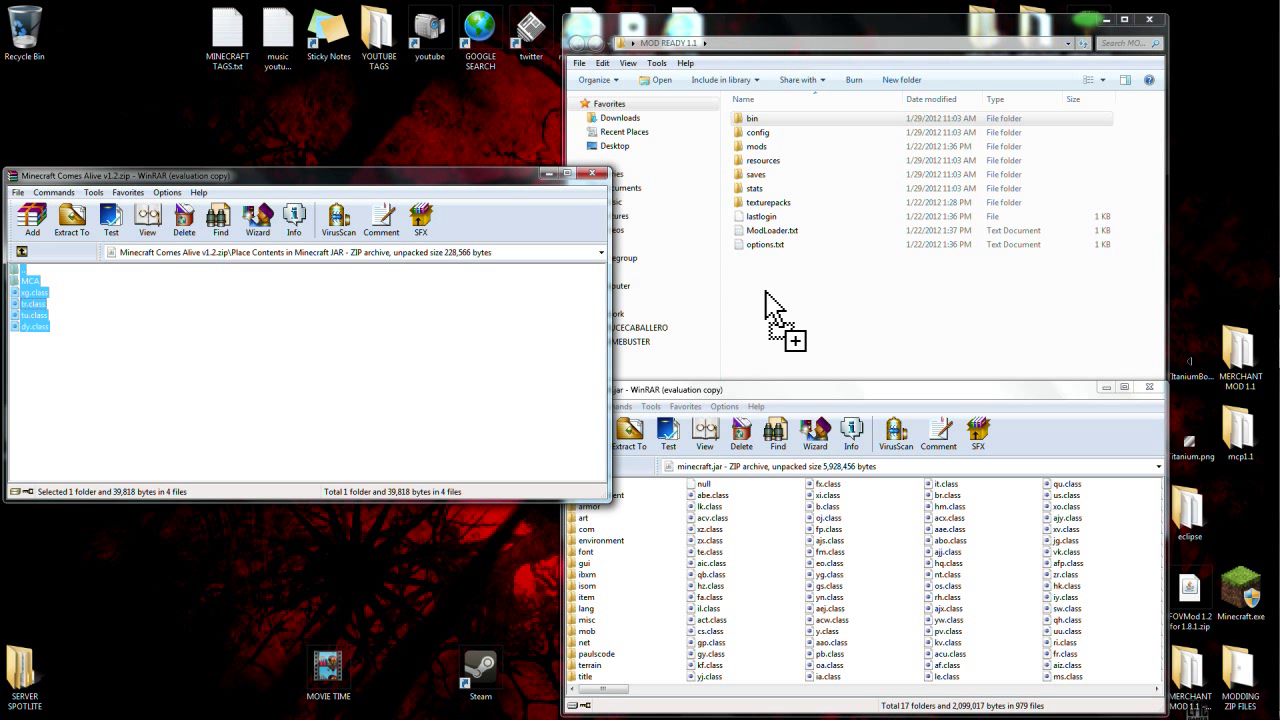
mouse_move(765, 293)
mouse_down()
mouse_move(760, 312)
mouse_move(830, 312)
mouse_move(788, 305)
mouse_up()
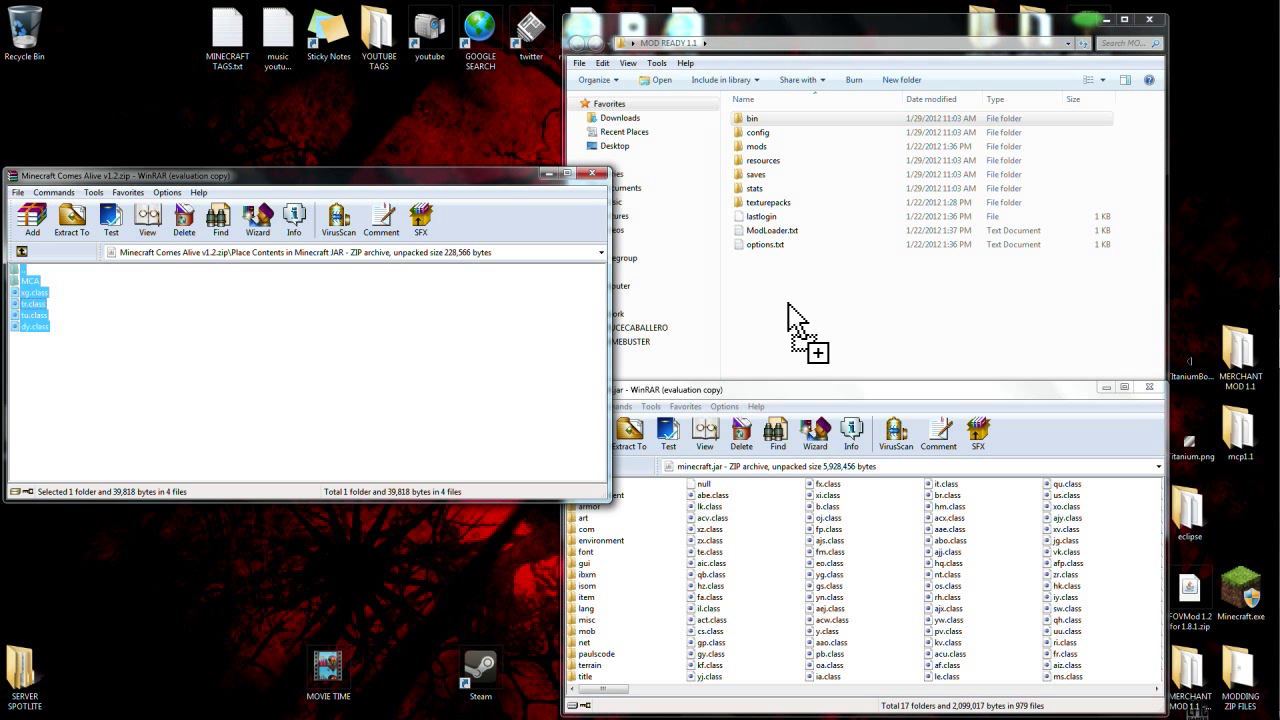
mouse_move(788, 305)
mouse_down()
mouse_move(543, 303)
mouse_move(852, 327)
mouse_move(627, 289)
mouse_move(688, 336)
mouse_move(857, 313)
mouse_move(821, 408)
mouse_move(910, 578)
mouse_move(864, 582)
mouse_move(877, 598)
mouse_move(903, 566)
mouse_move(886, 589)
mouse_move(889, 561)
mouse_move(922, 530)
mouse_move(888, 610)
mouse_move(886, 343)
mouse_move(797, 286)
mouse_move(780, 186)
mouse_move(766, 193)
mouse_move(726, 470)
mouse_move(634, 580)
mouse_move(810, 590)
mouse_move(912, 630)
mouse_move(652, 654)
mouse_move(620, 578)
mouse_move(837, 597)
mouse_move(856, 278)
mouse_move(769, 294)
mouse_move(789, 163)
mouse_move(837, 303)
mouse_move(837, 503)
mouse_move(889, 612)
mouse_move(892, 588)
mouse_up()
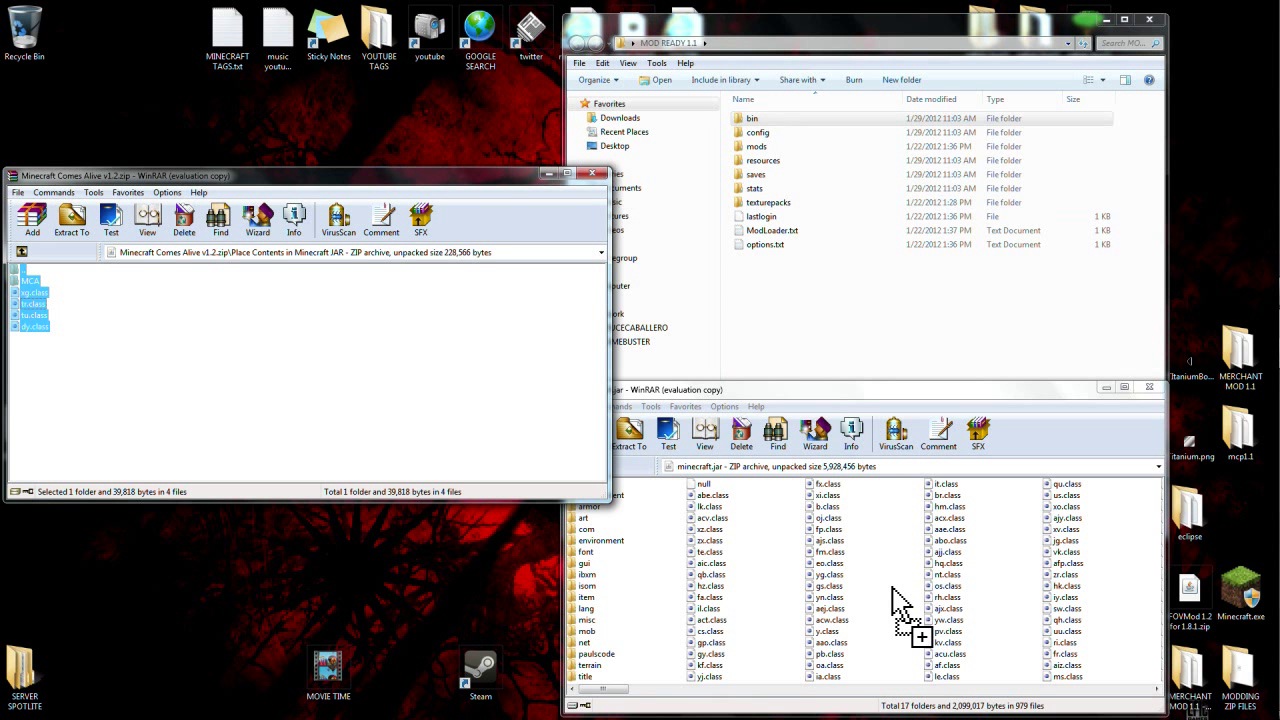
Drop the files into minecraft.jar, confirm with OK, and return the mod archive to its top level
drag(892, 588, 894, 598)
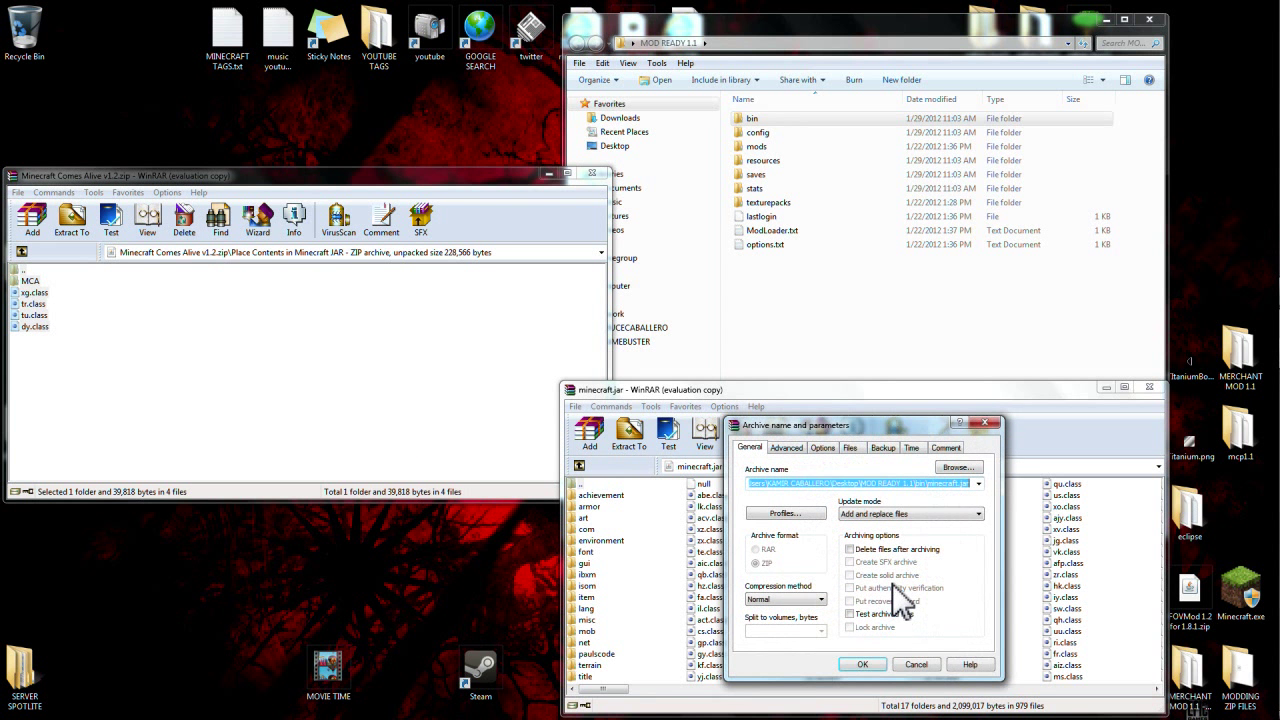
click(864, 665)
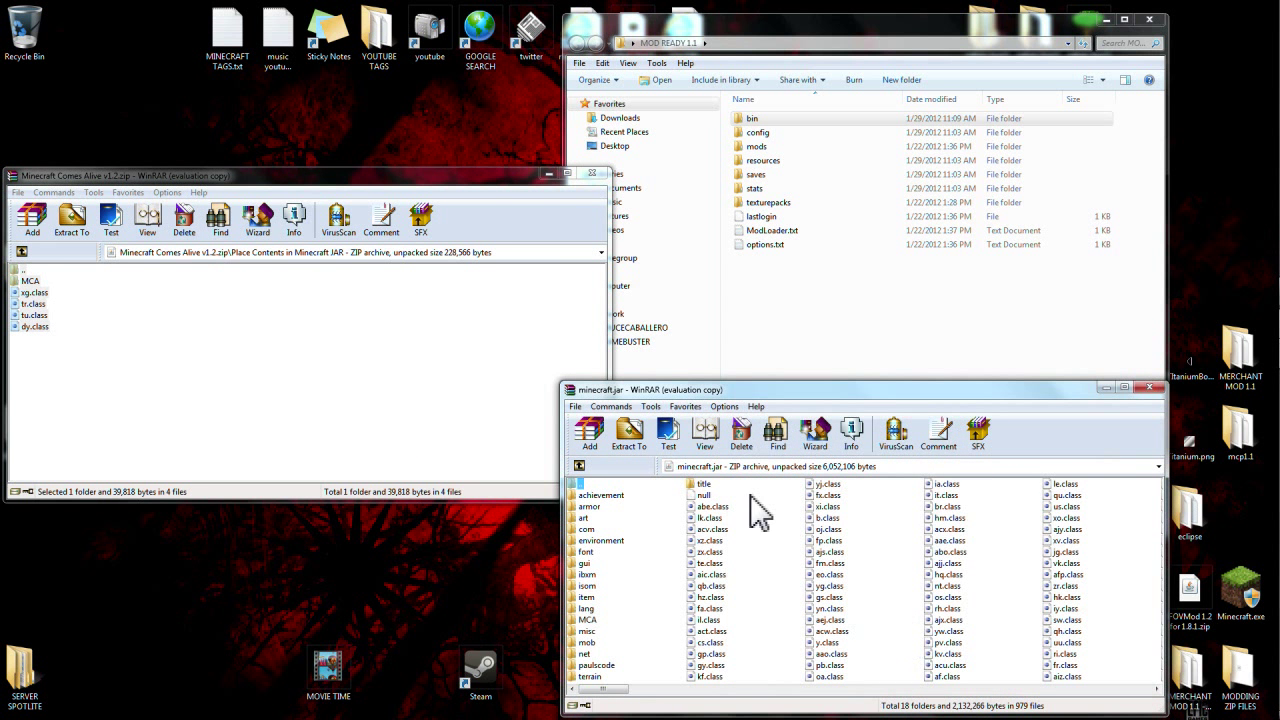
click(31, 263)
click(24, 253)
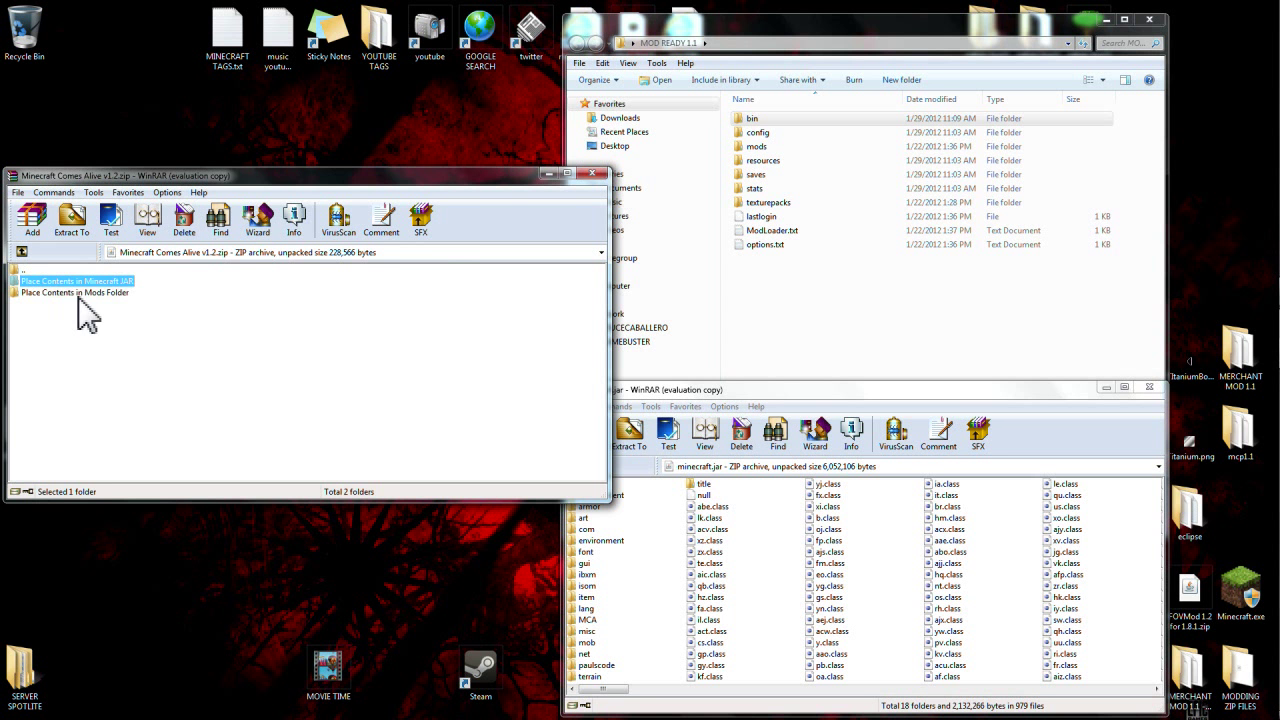
Open mod_MCA.zip inside the Place Contents in Mods Folder folder
double_click(70, 293)
double_click(46, 283)
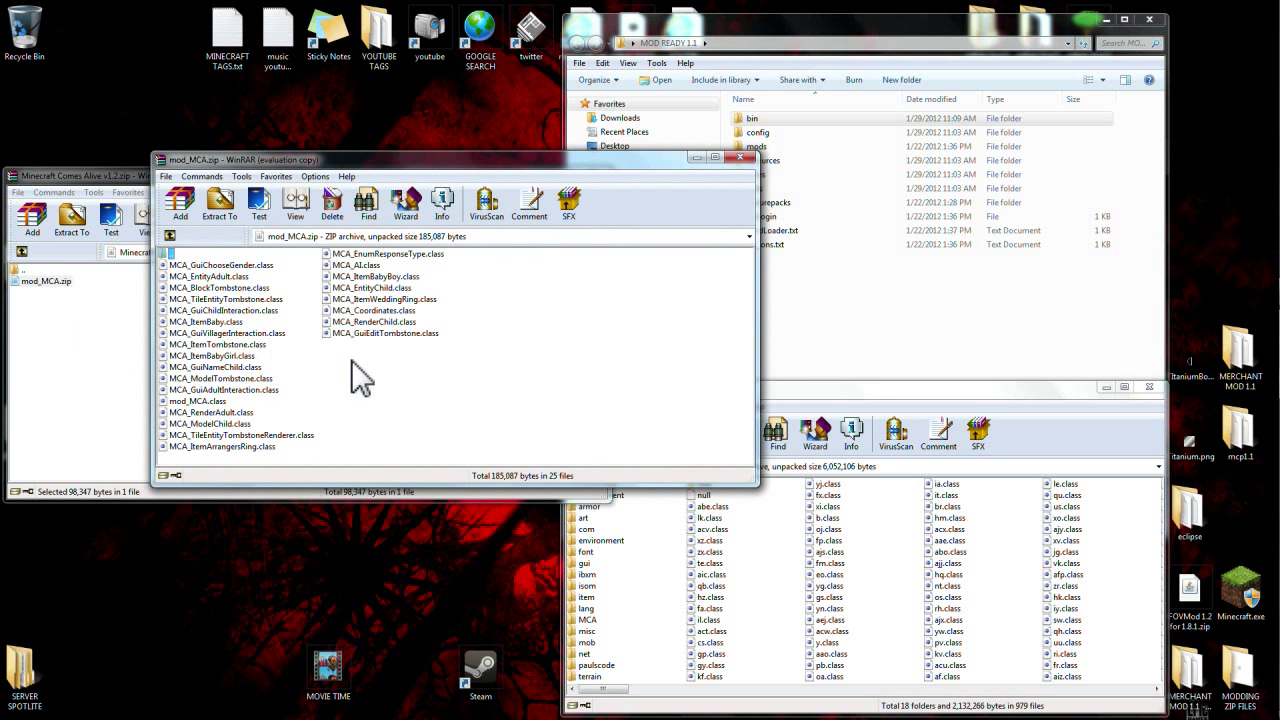
click(526, 327)
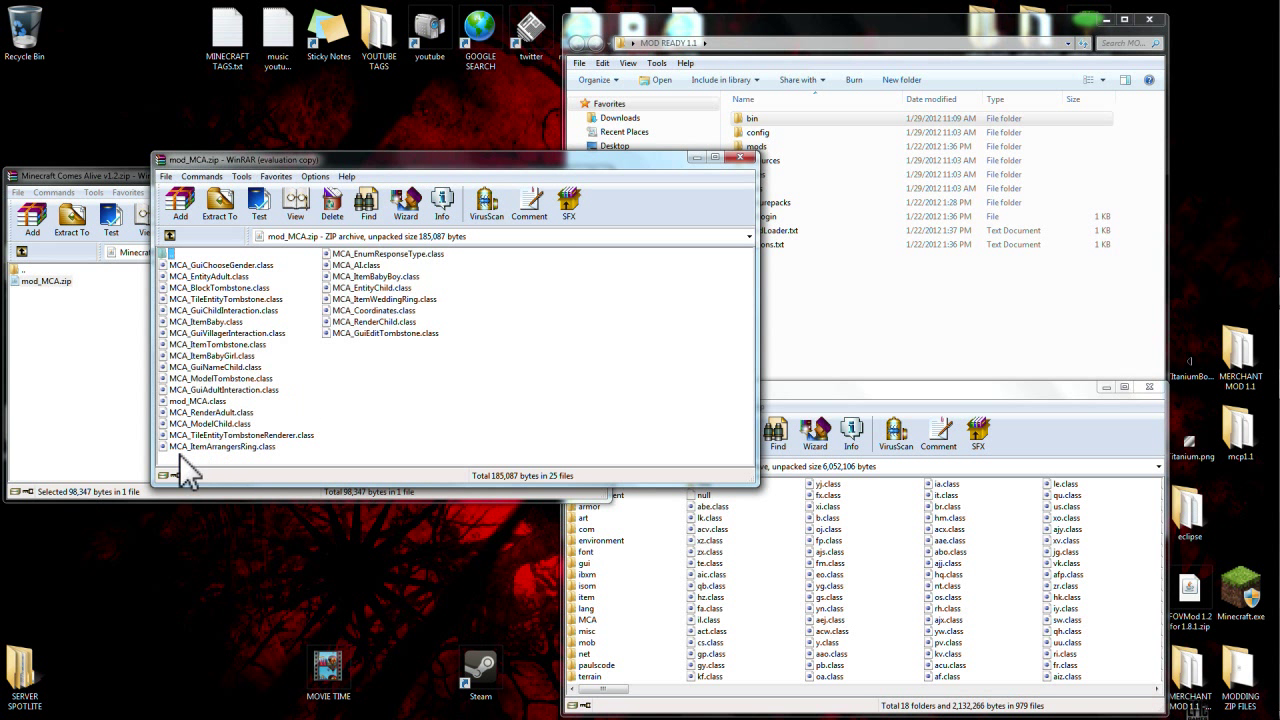
Select all 25 MCA class files and add them to minecraft.jar
click(214, 368)
right_click(214, 370)
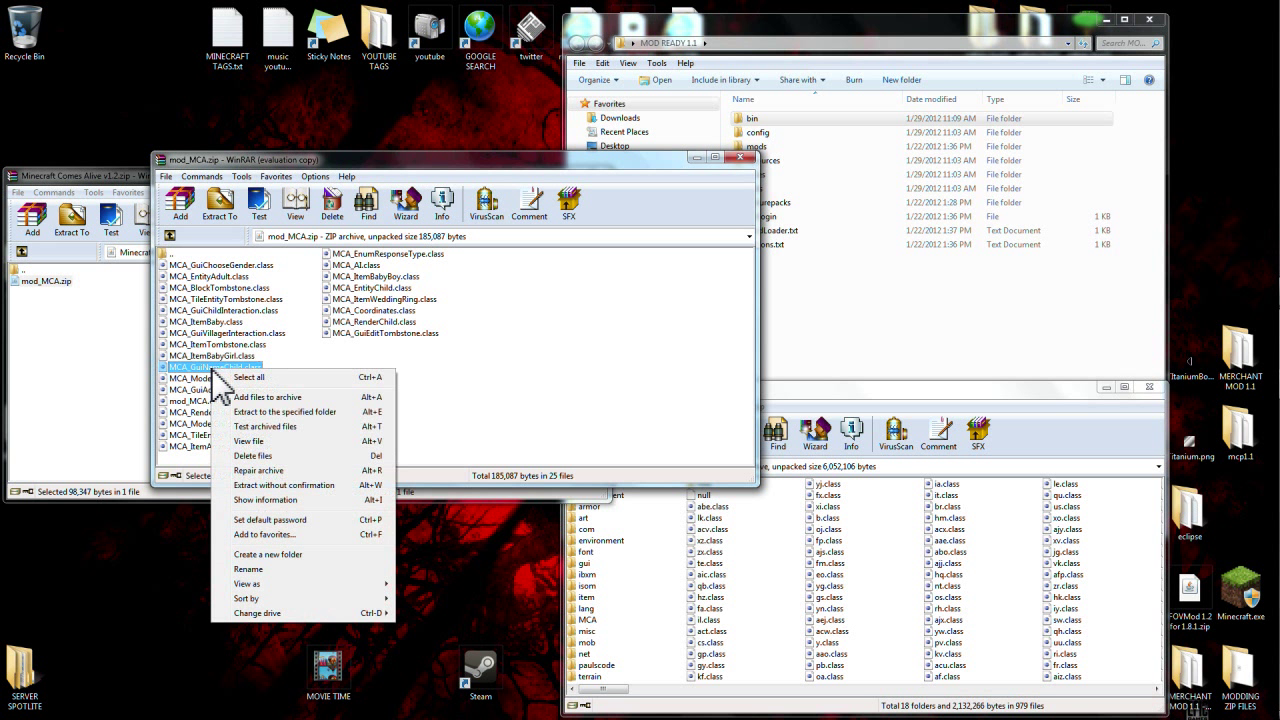
click(280, 390)
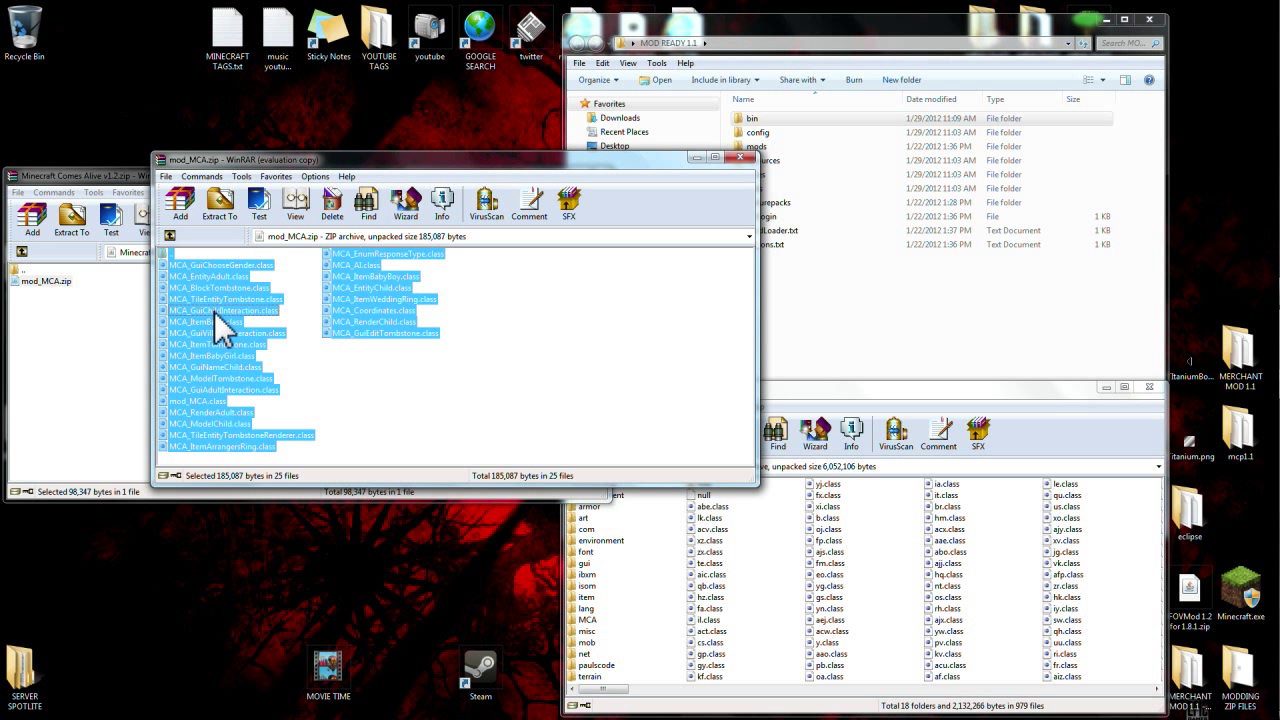
mouse_move(214, 310)
mouse_down()
mouse_move(420, 369)
mouse_move(914, 577)
mouse_move(961, 552)
mouse_move(933, 586)
mouse_move(912, 574)
mouse_move(911, 596)
mouse_move(636, 612)
mouse_move(872, 566)
mouse_move(903, 586)
mouse_up()
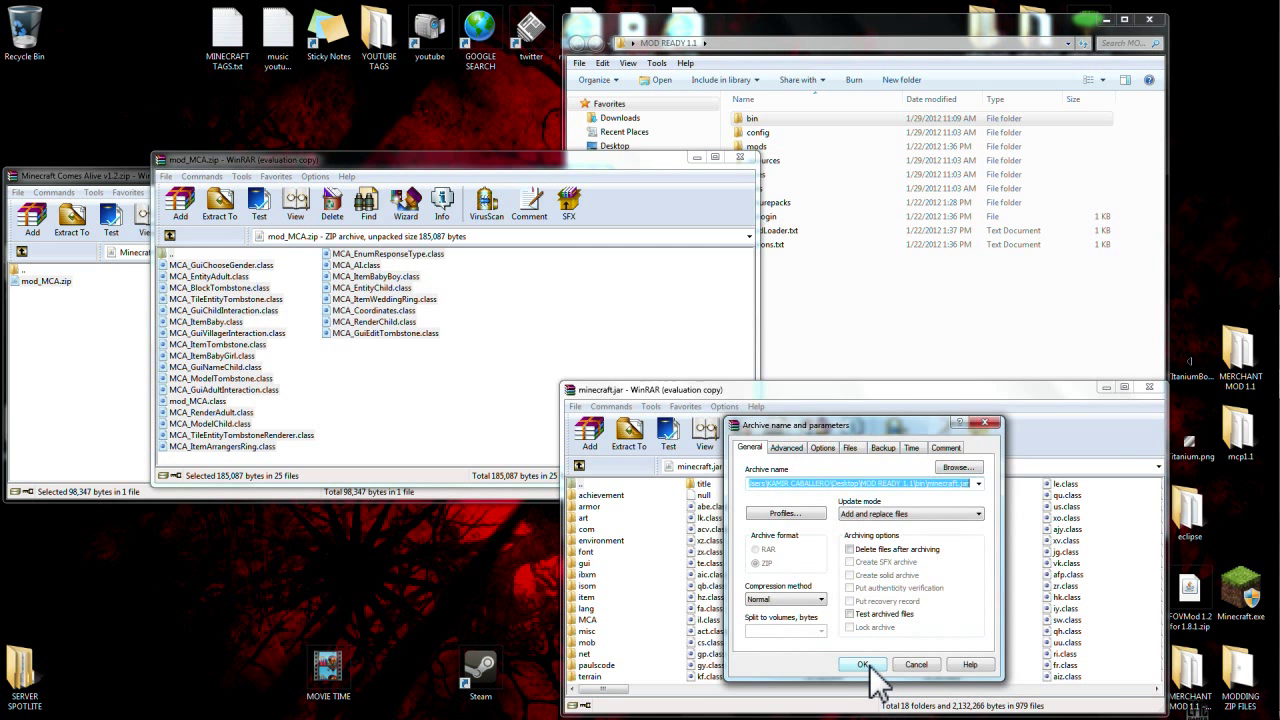
click(866, 664)
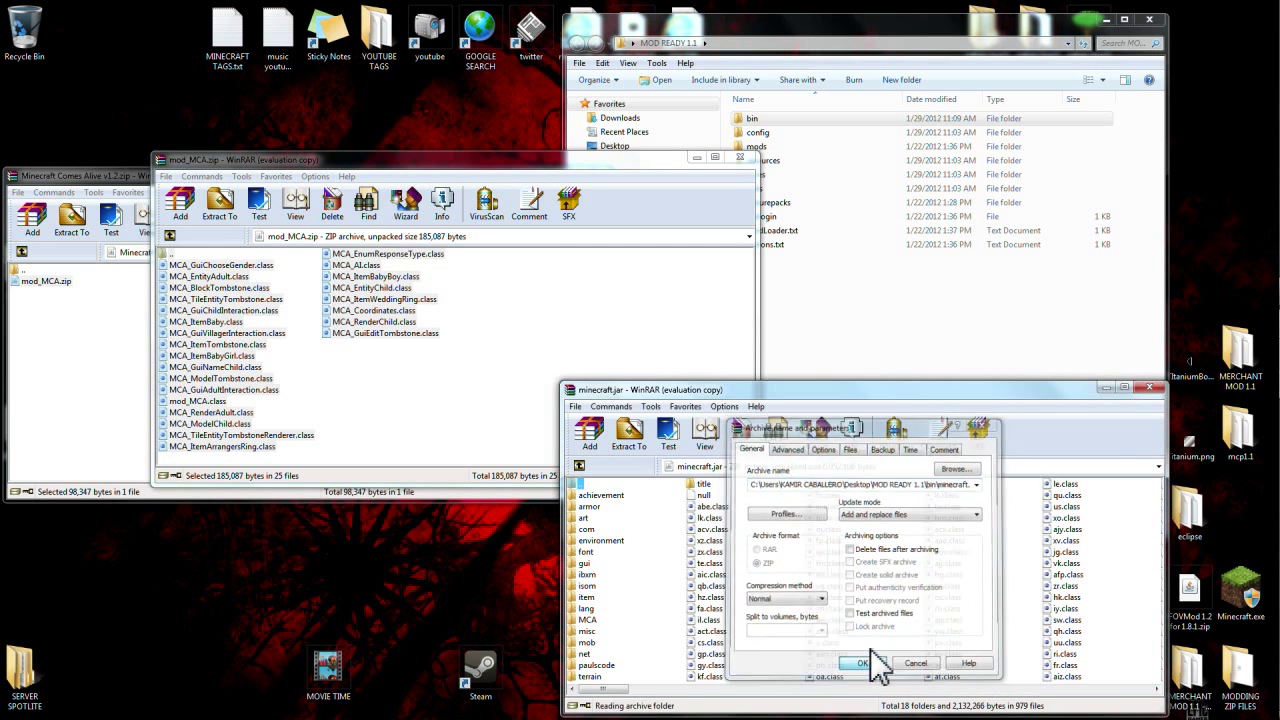
Close the mod_MCA.zip, Minecraft Comes Alive, and minecraft.jar archives plus the MOD READY 1.1 window
click(741, 159)
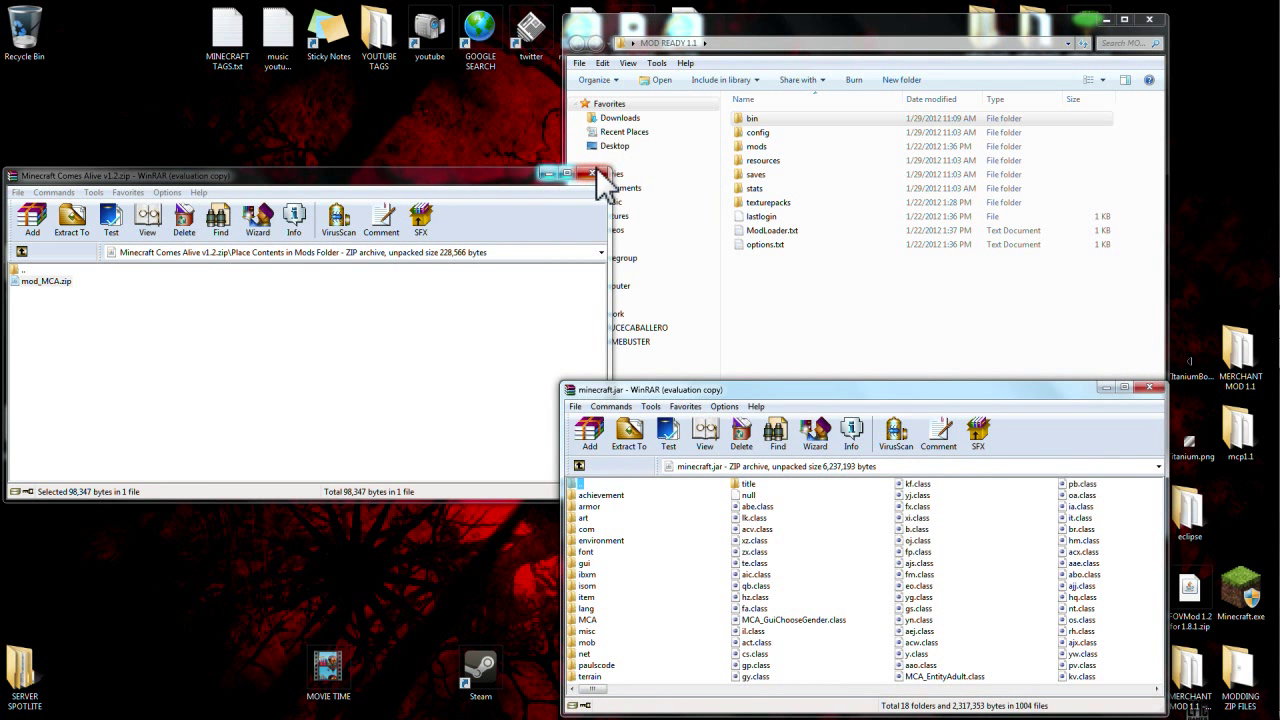
click(594, 176)
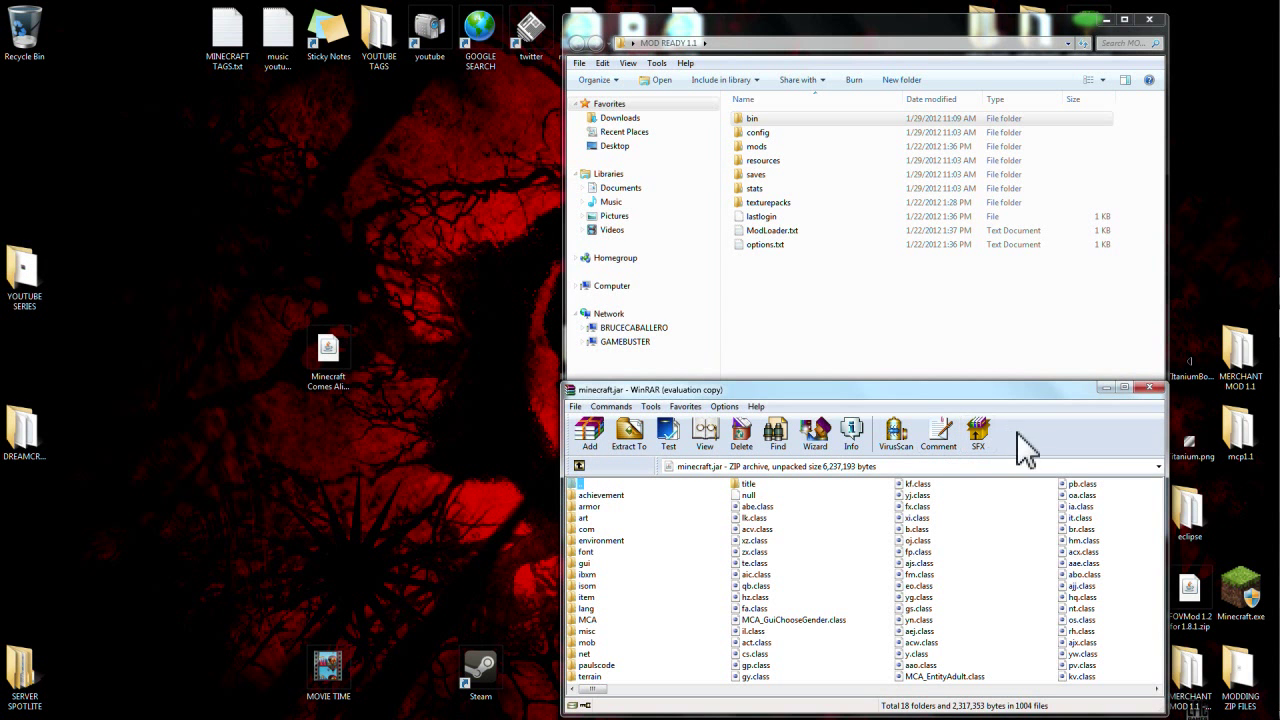
click(1149, 388)
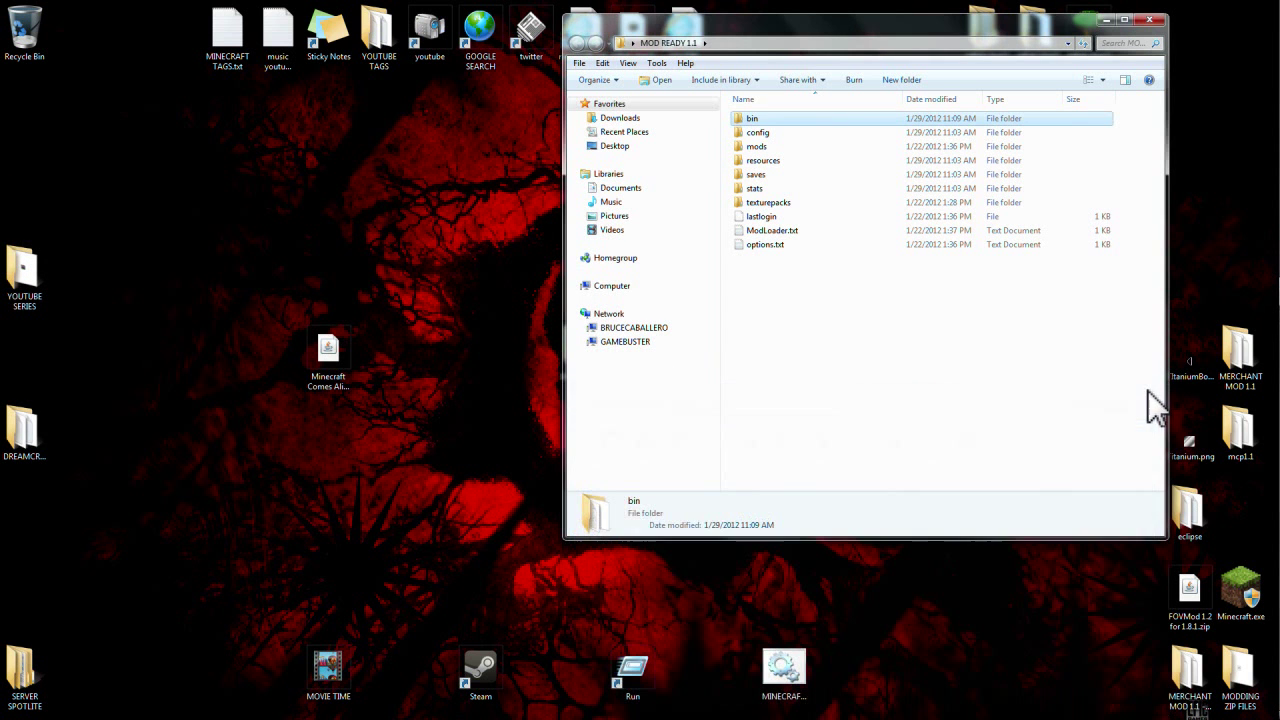
click(1150, 19)
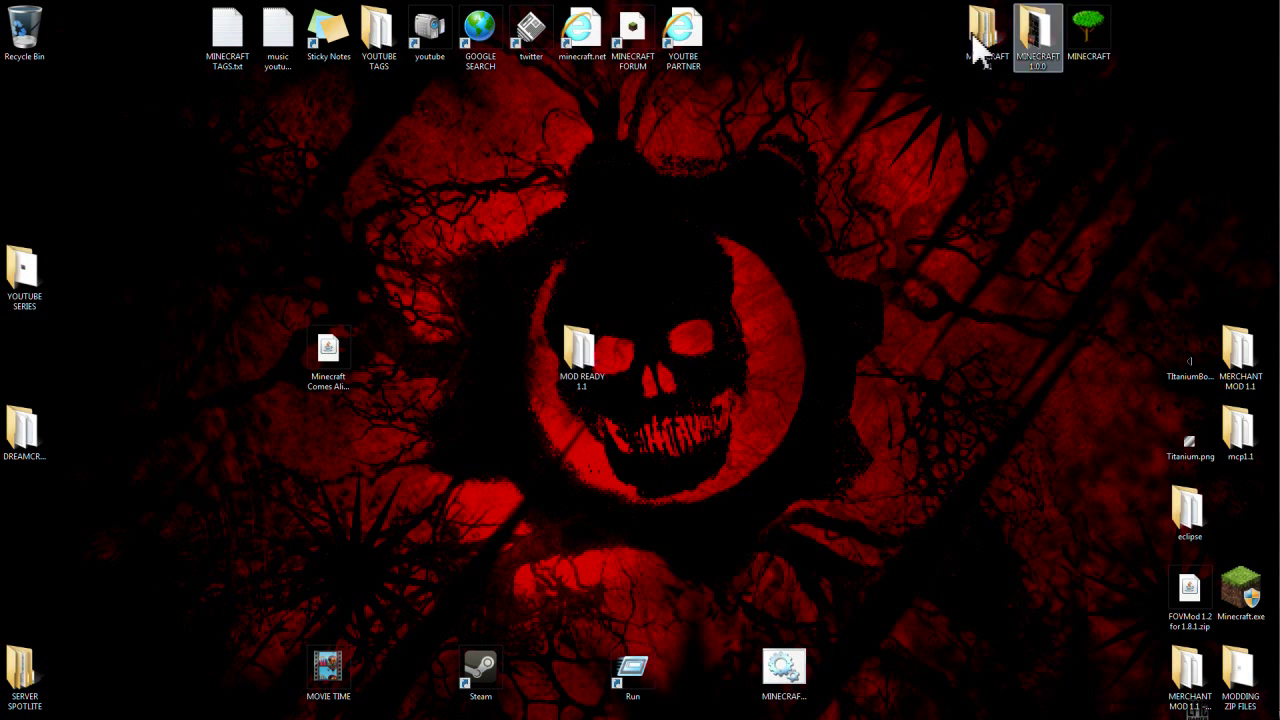
Copy all ten items from MOD READY 1.1, then close the folder window
double_click(580, 362)
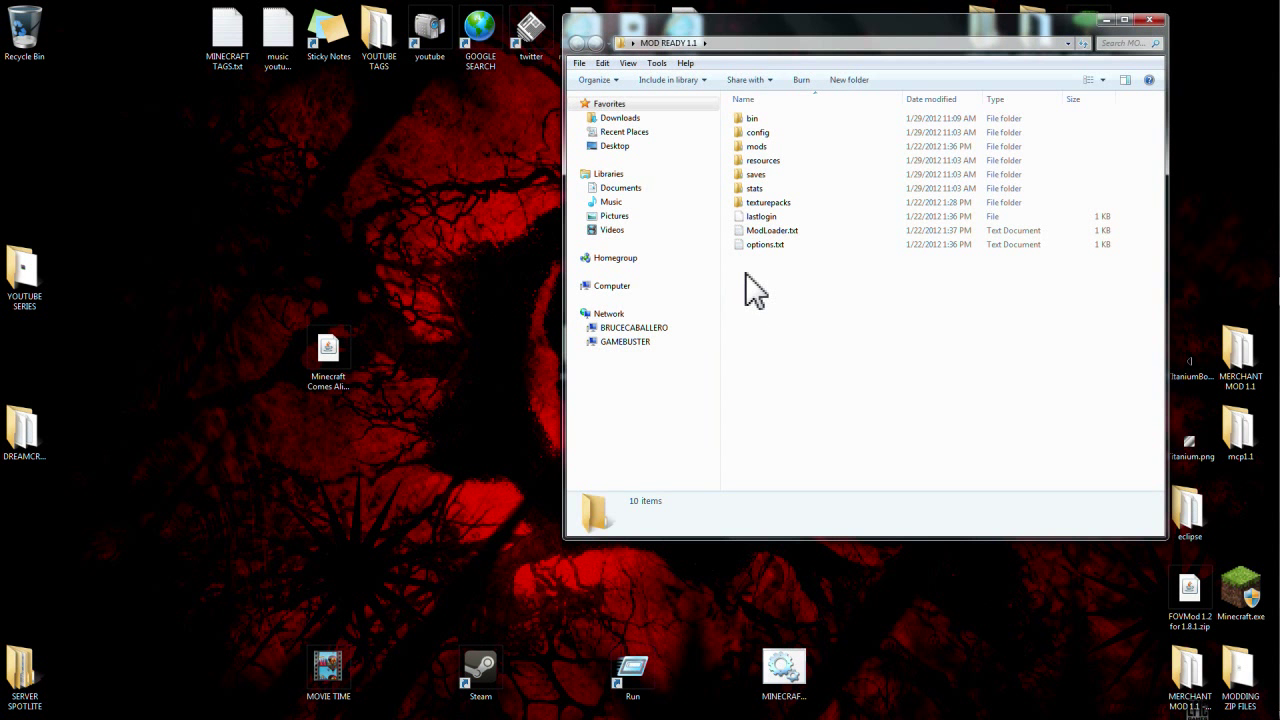
mouse_move(746, 286)
mouse_down()
mouse_move(800, 177)
mouse_move(806, 125)
mouse_up()
right_click(806, 183)
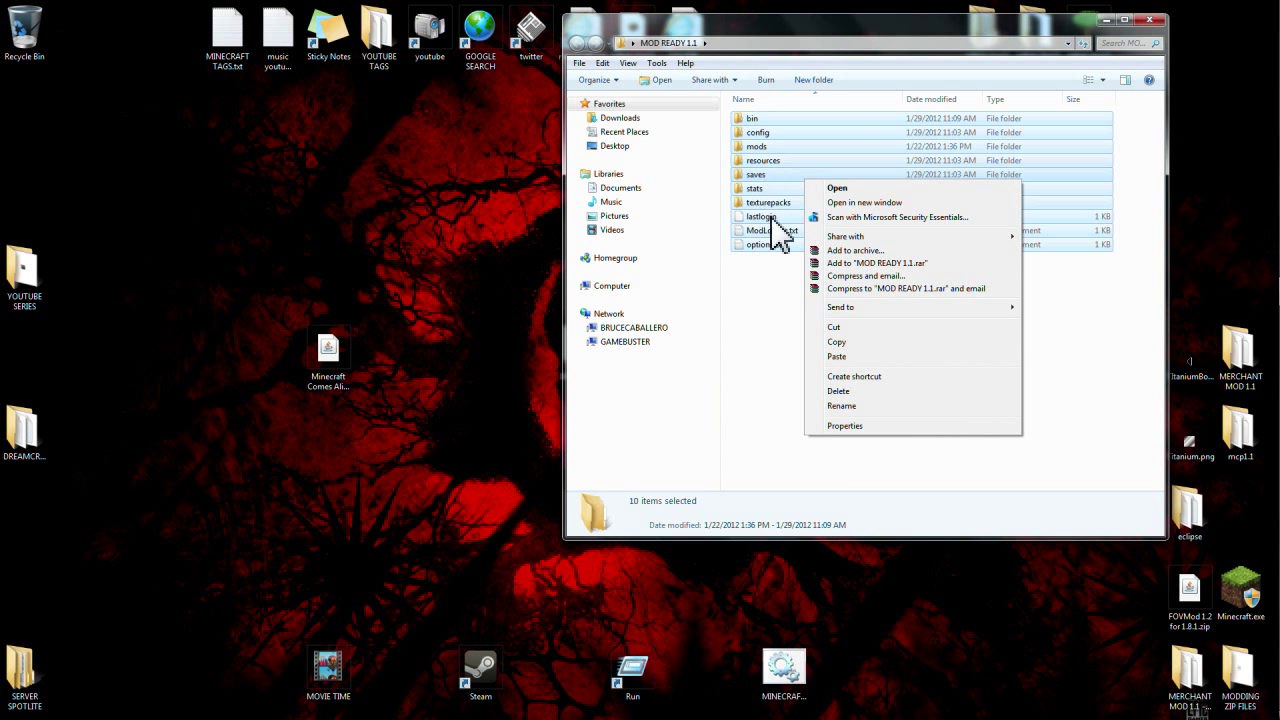
click(843, 343)
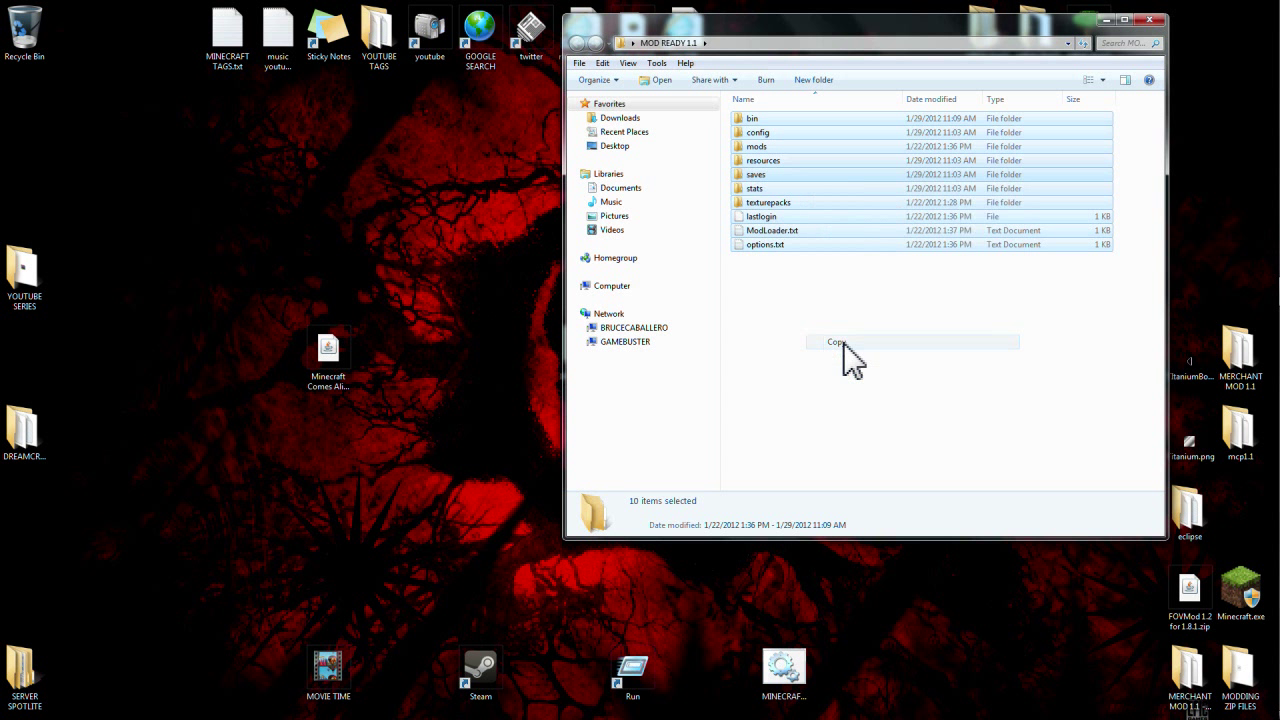
click(1149, 24)
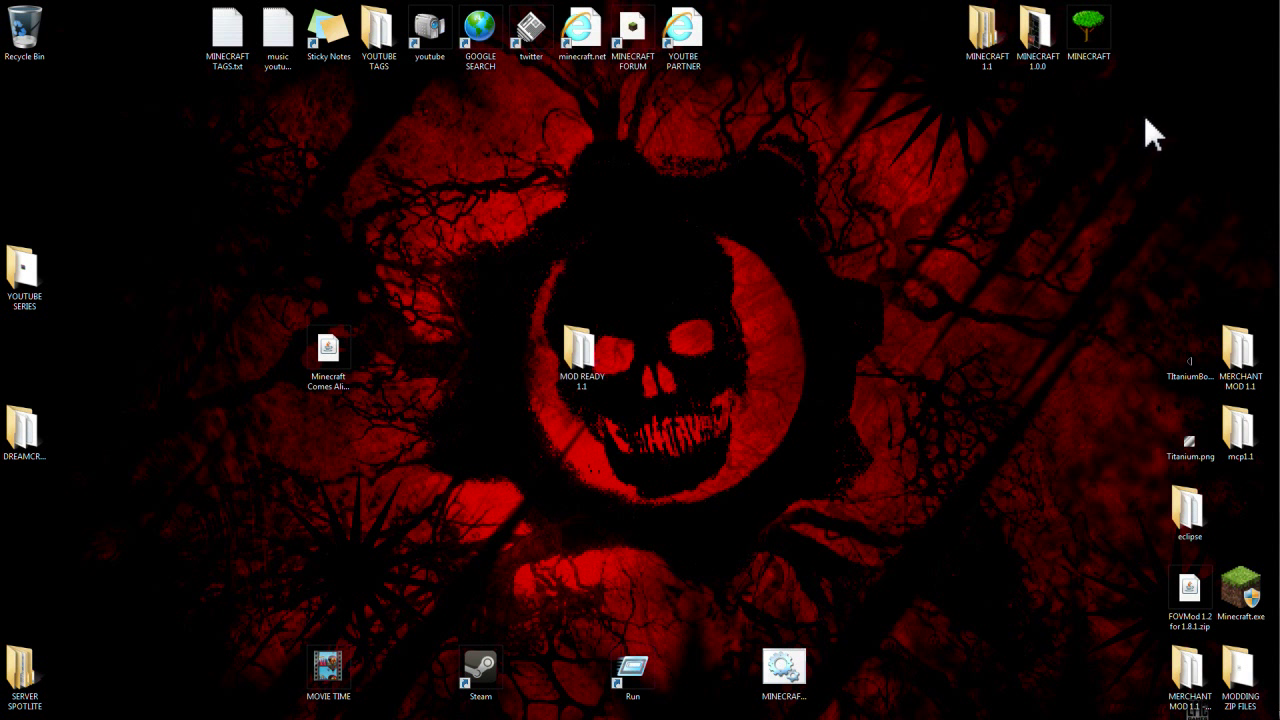
Search %APPDATA%, open the Roaming folder, and select .minecraft
mouse_move(1244, 32)
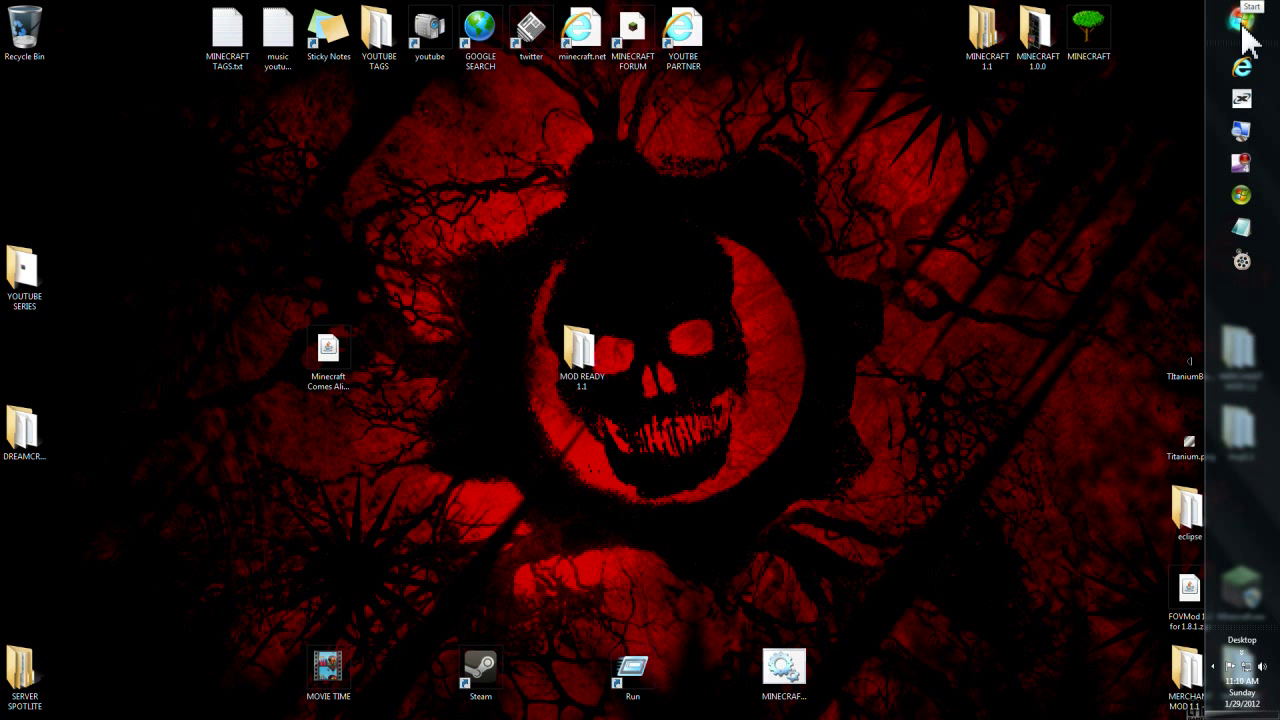
click(1244, 22)
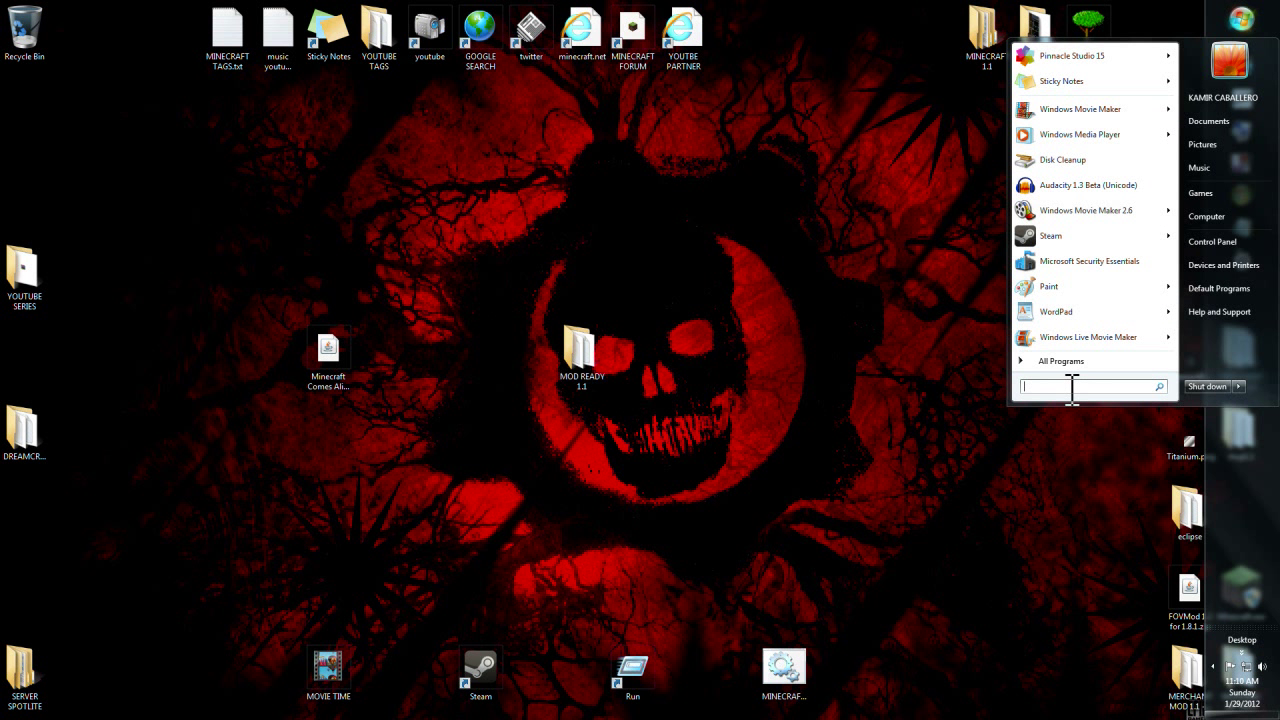
text(%)
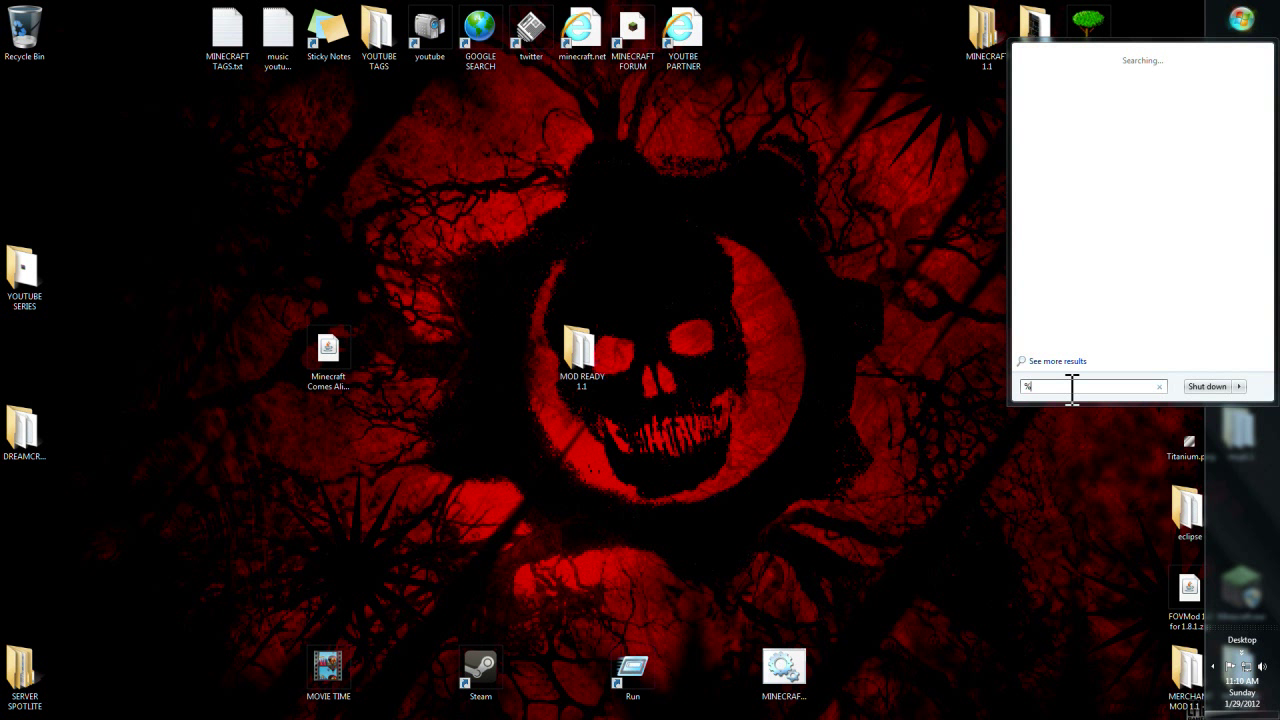
text(APPDATA)
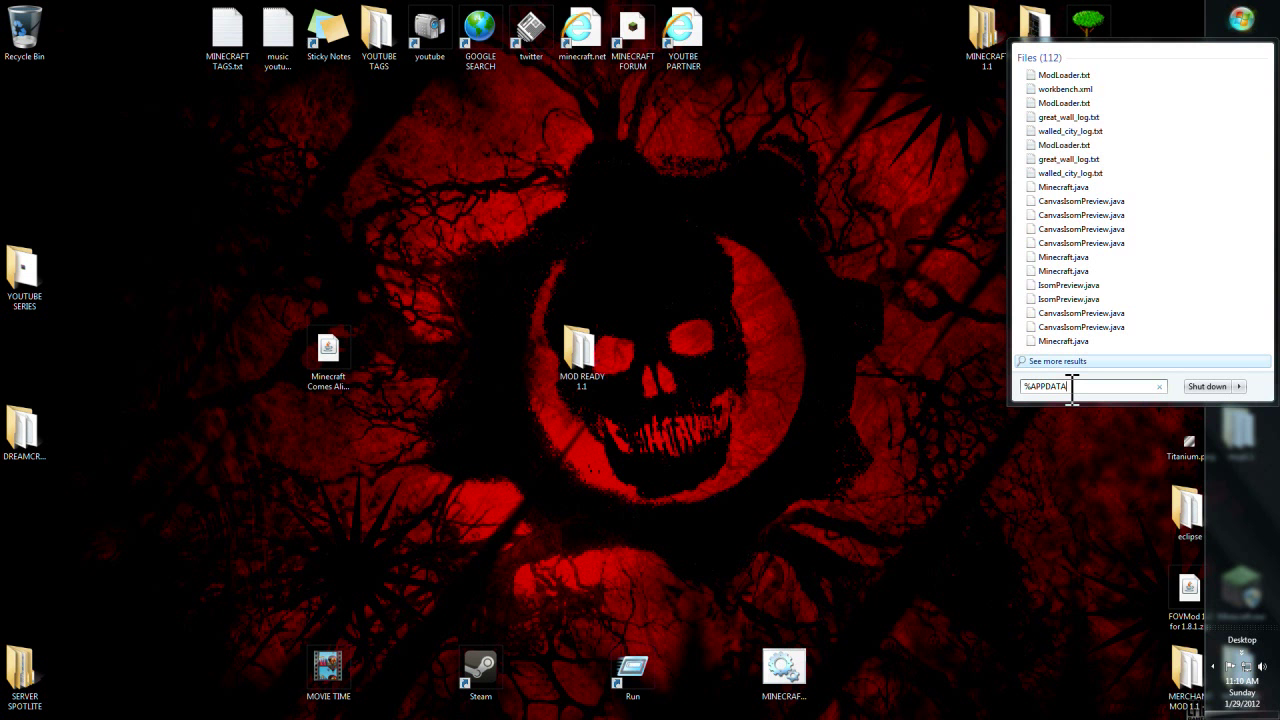
text(%)
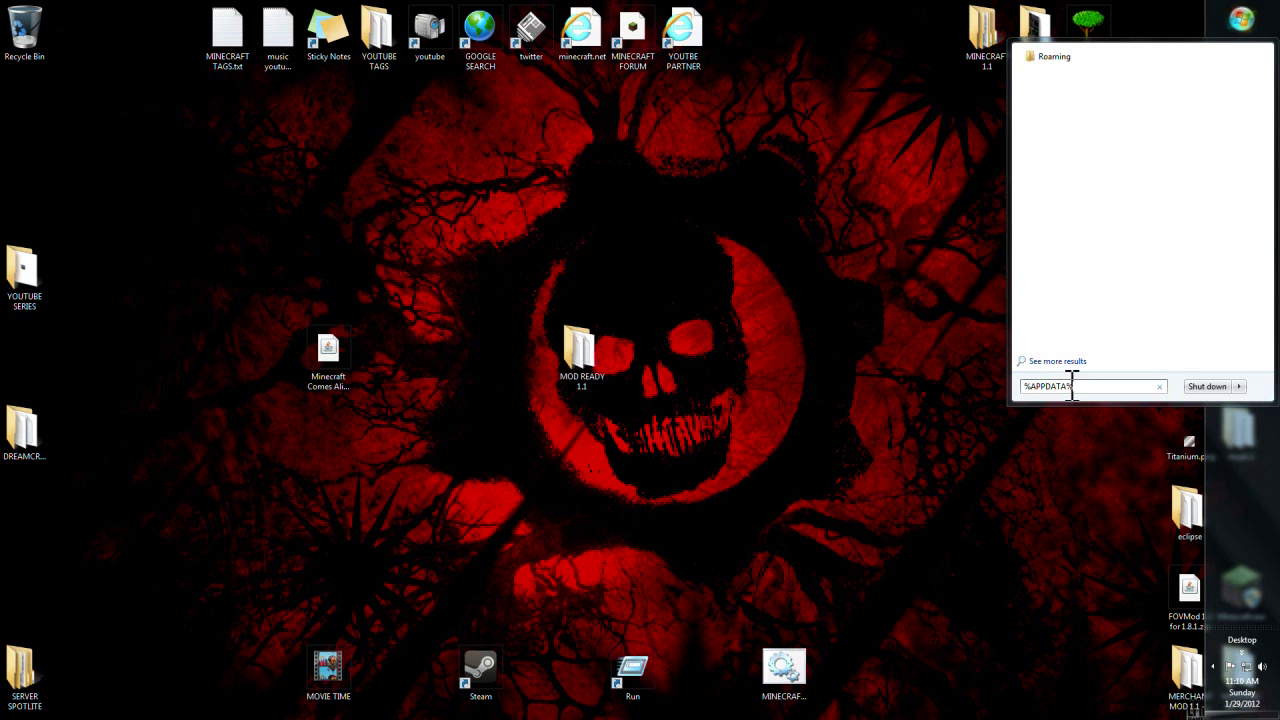
click(1055, 60)
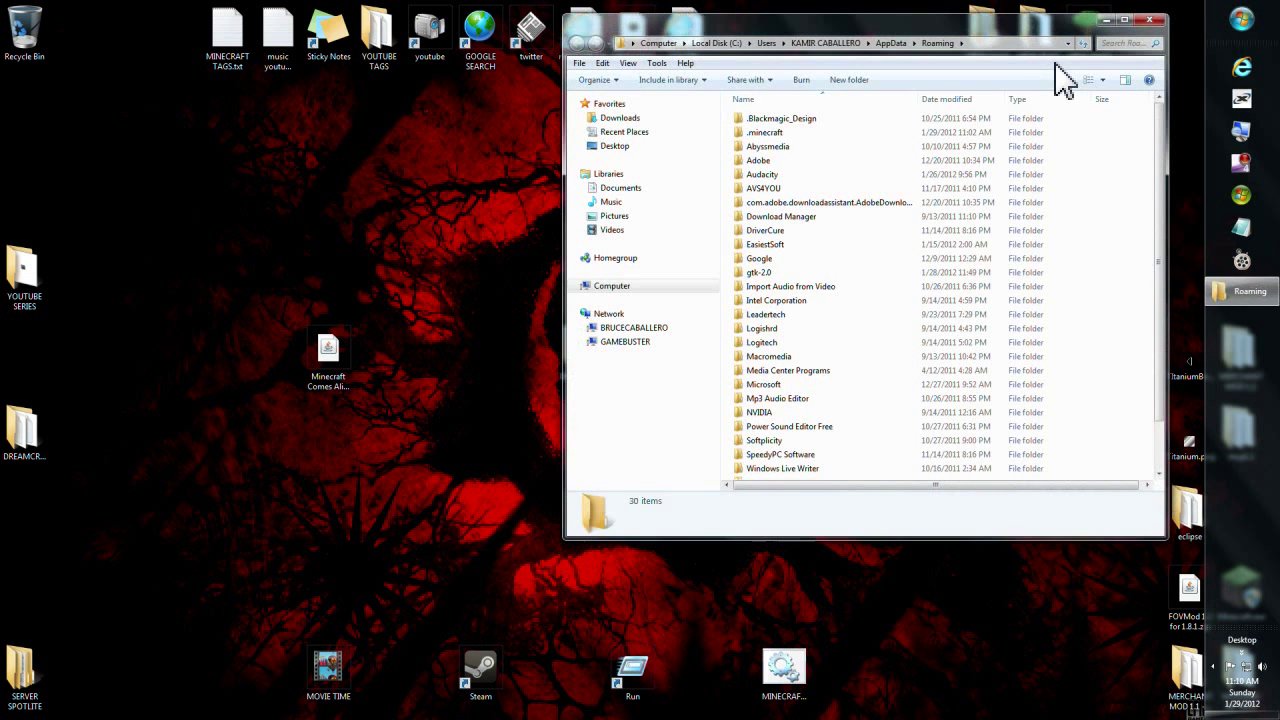
click(763, 134)
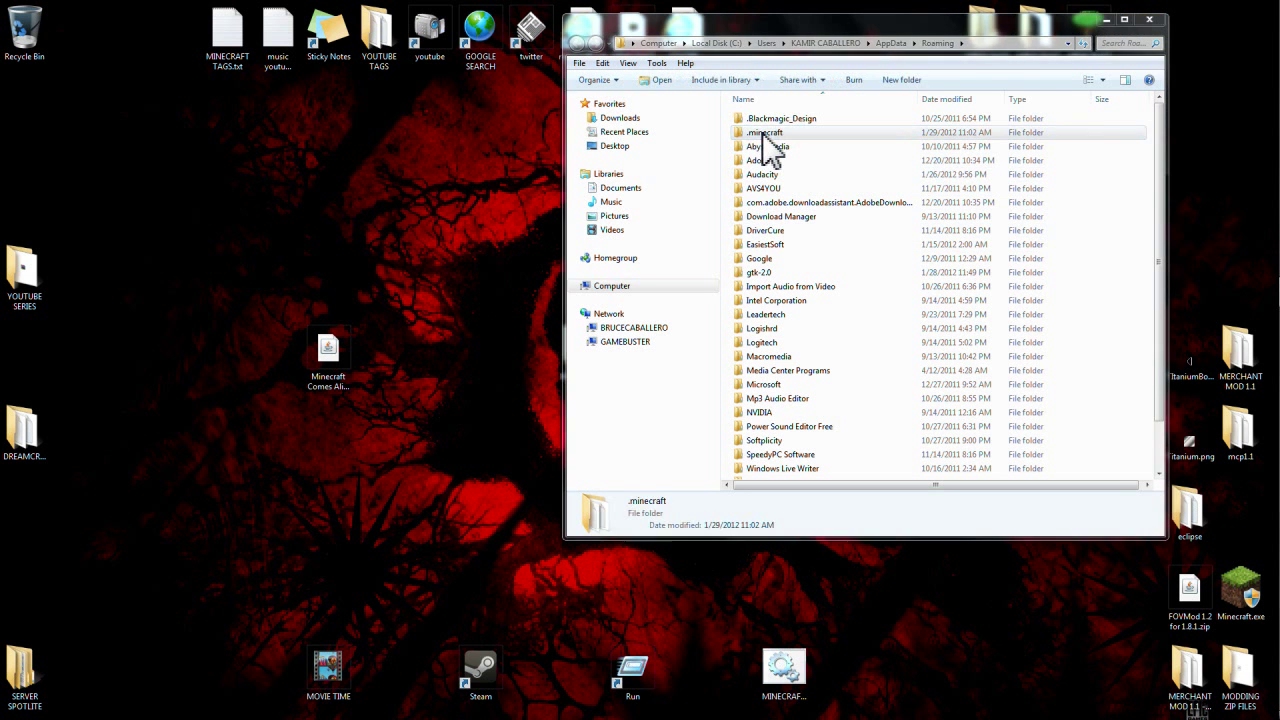
Open the .minecraft folder in Roaming, which lists bin, mods, saves and ModLoader.txt
double_click(763, 134)
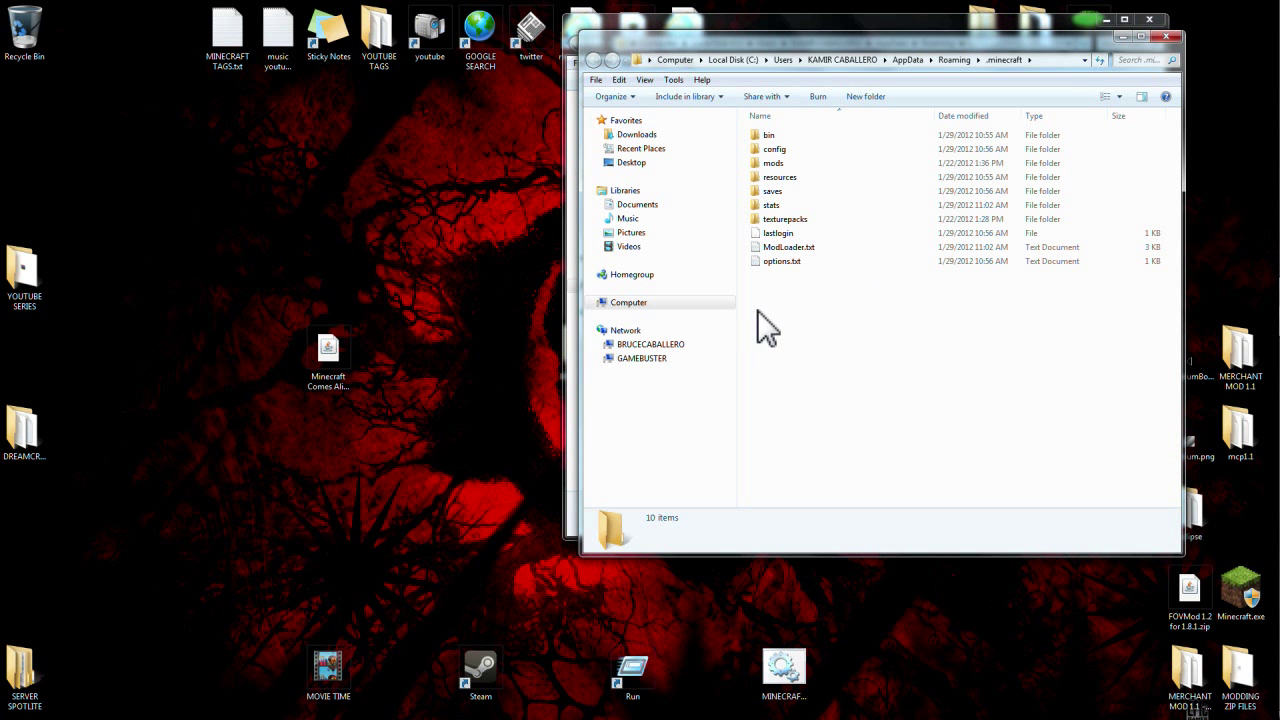
Delete all ten existing items from the .minecraft folder
drag(762, 292, 827, 125)
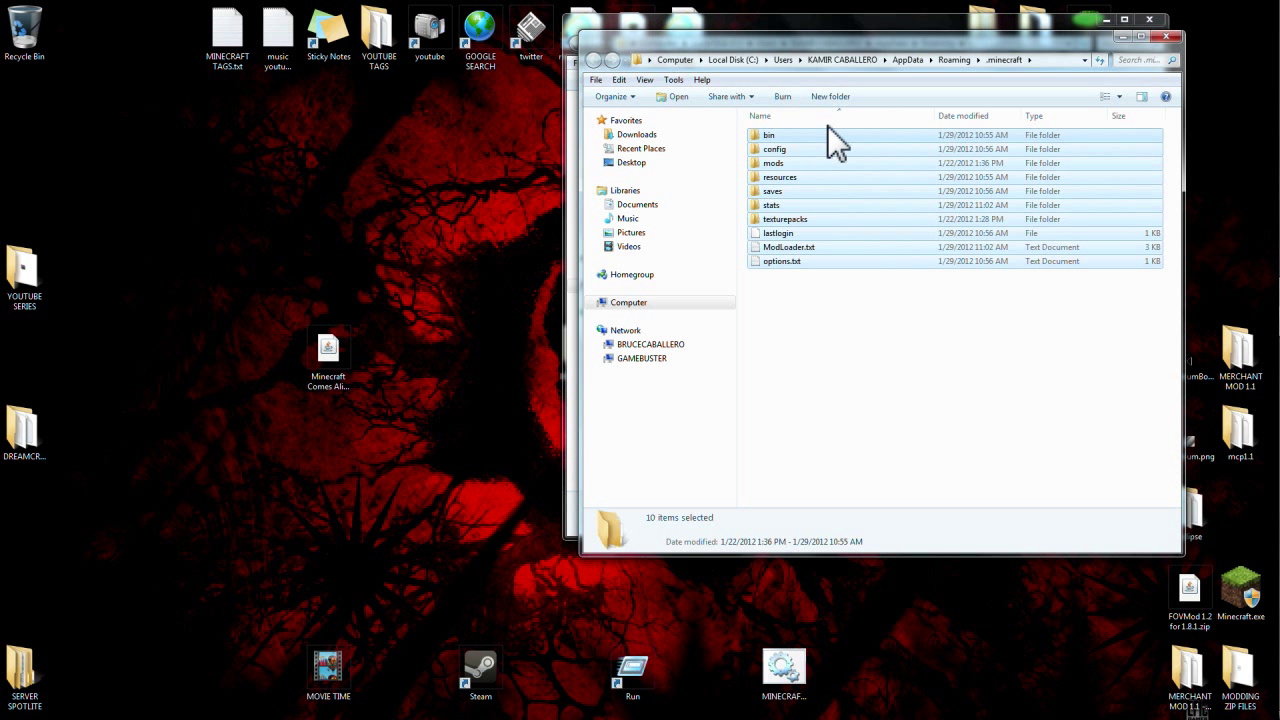
right_click(825, 201)
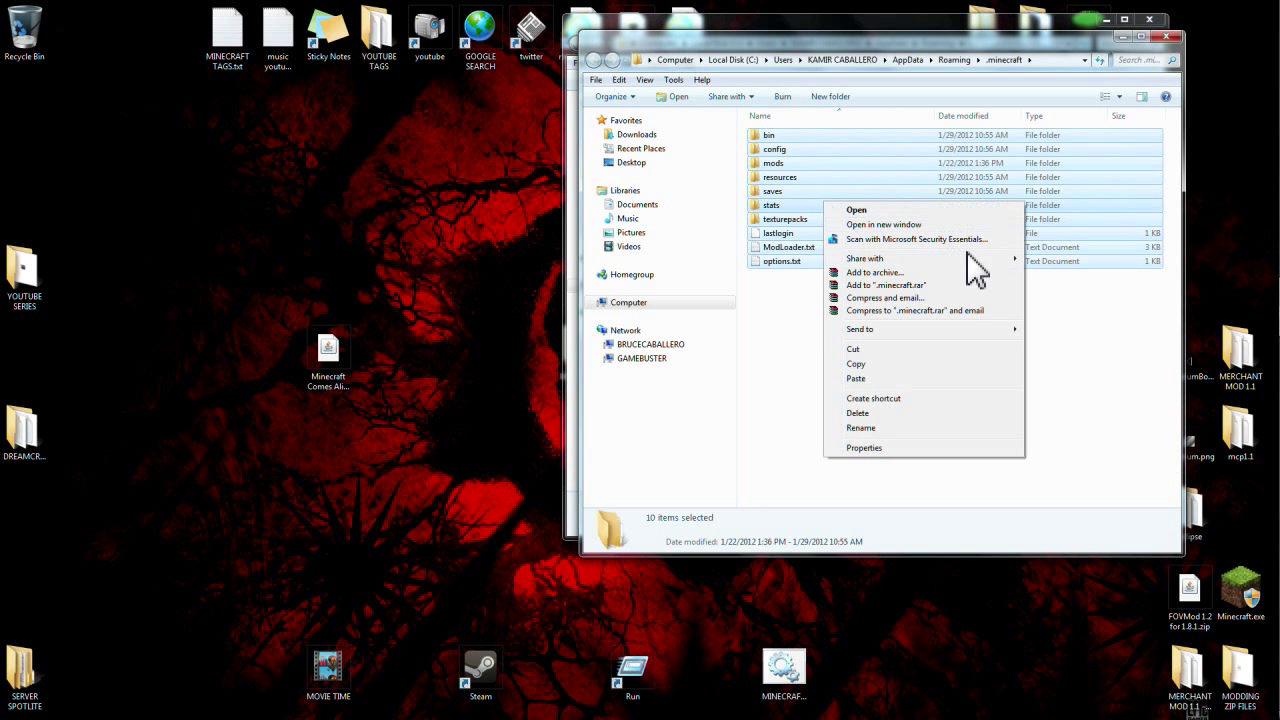
click(860, 413)
click(696, 378)
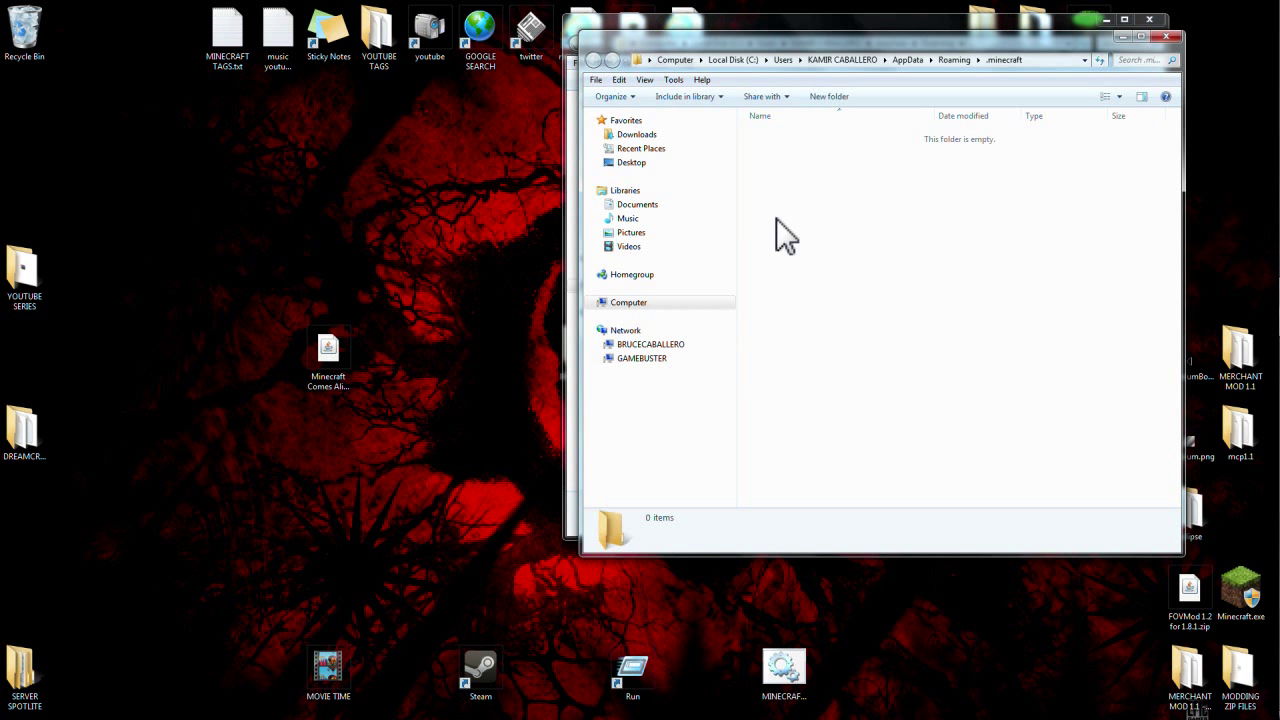
Paste the MOD READY 1.1 files into the emptied .minecraft folder and close both Explorer windows
right_click(776, 218)
click(839, 313)
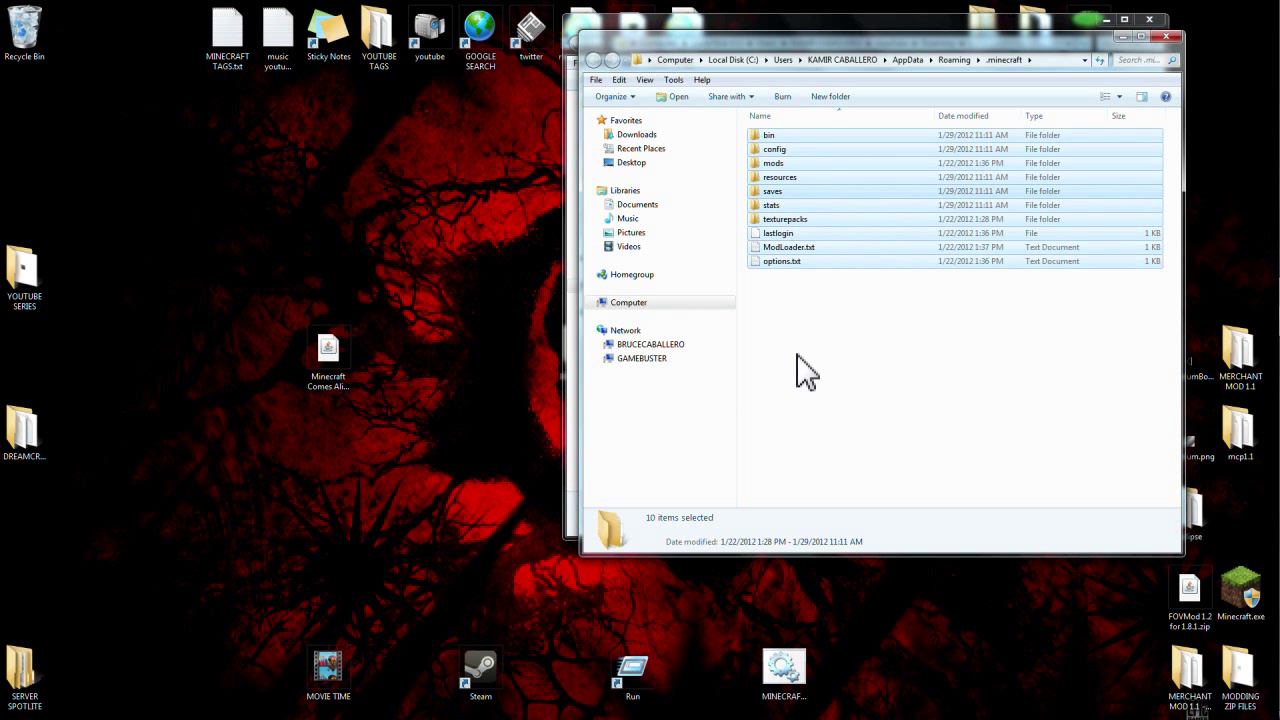
click(1165, 37)
click(1157, 24)
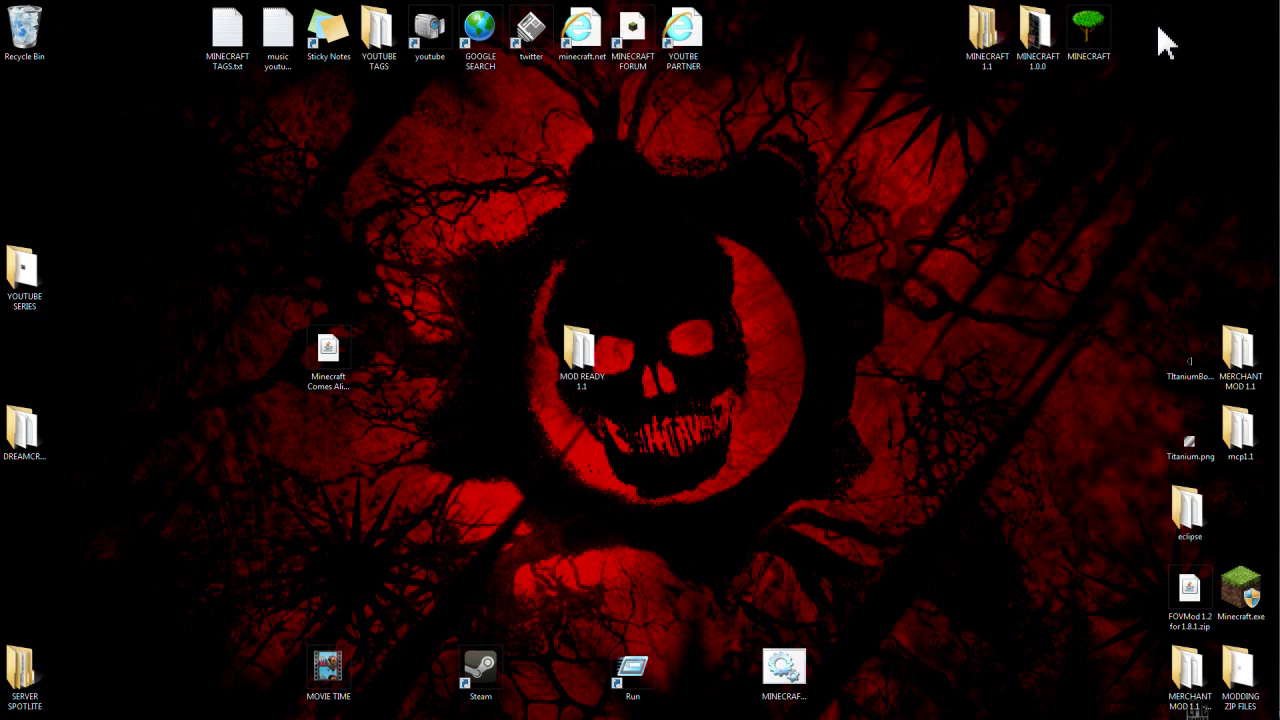
Launch Minecraft from the desktop shortcut, log in, and generate a new singleplayer world
double_click(790, 675)
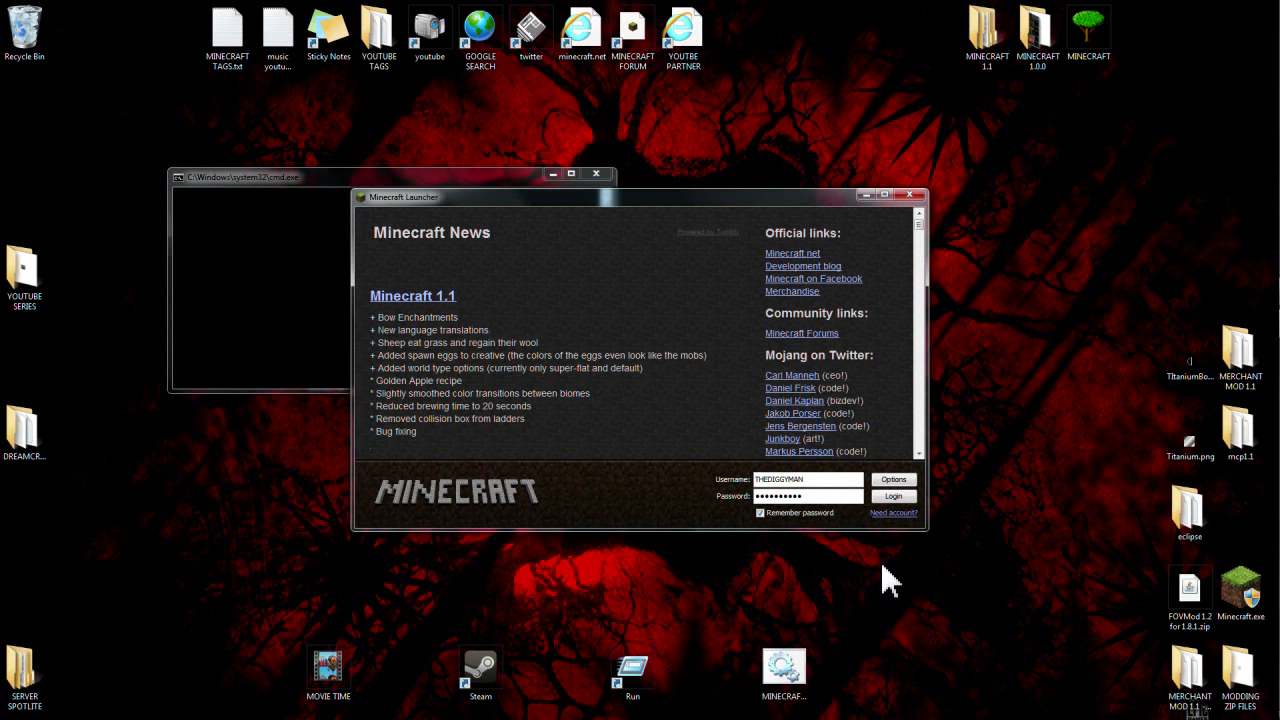
click(895, 499)
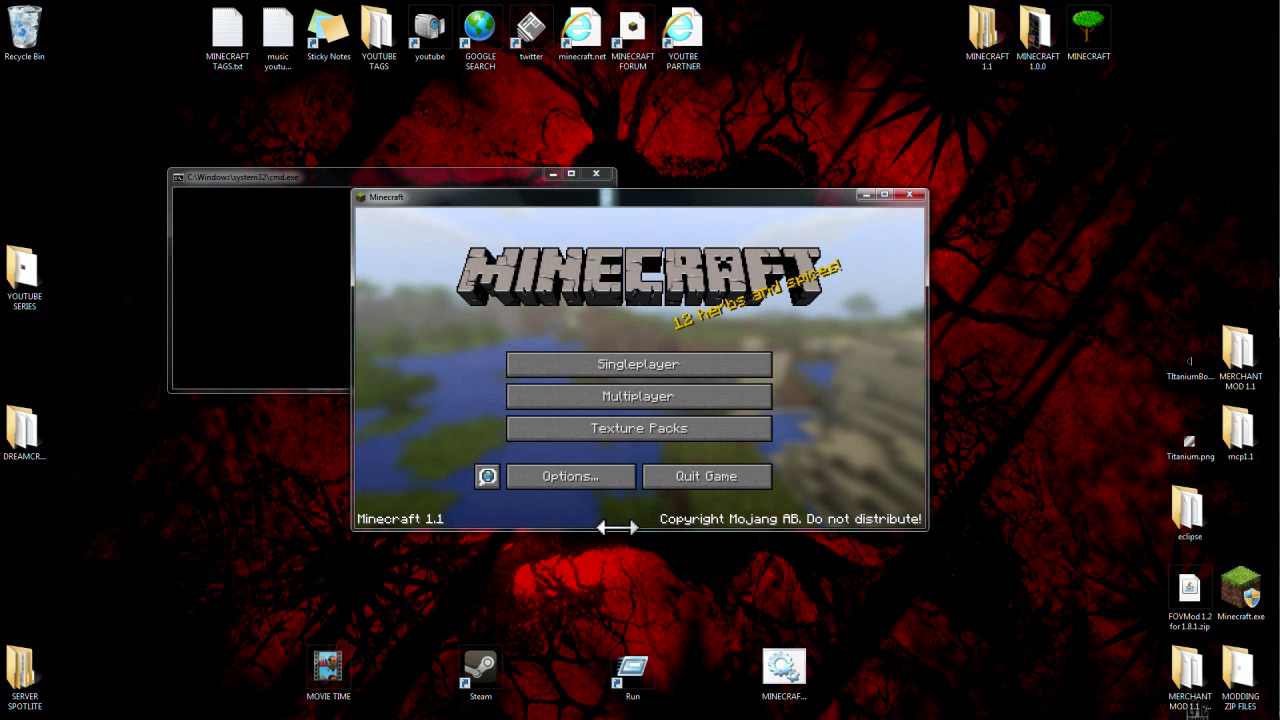
click(652, 367)
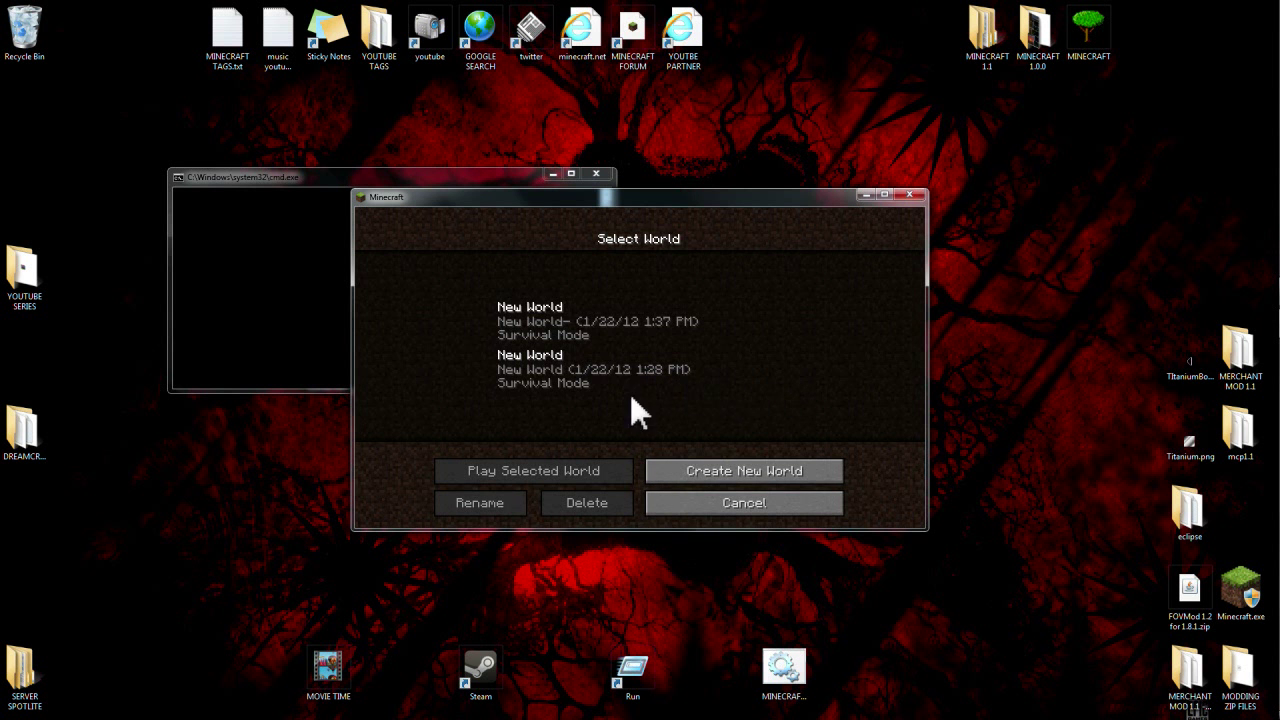
click(720, 479)
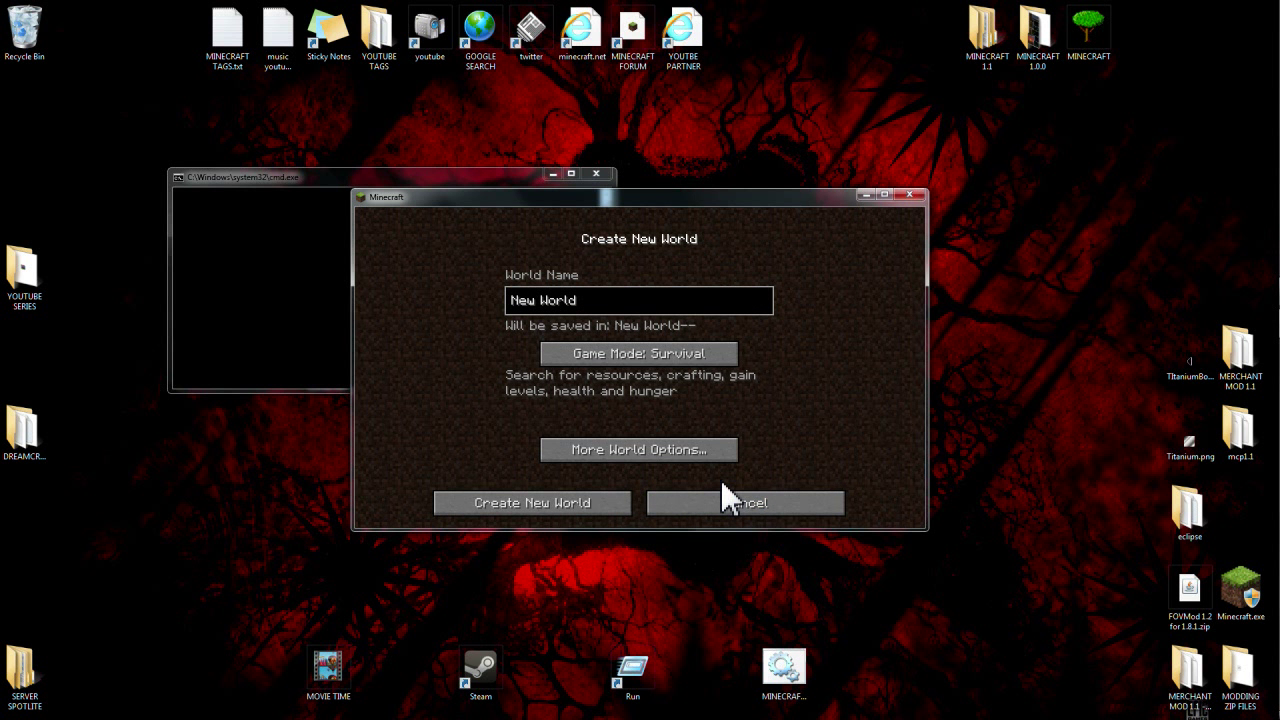
click(552, 506)
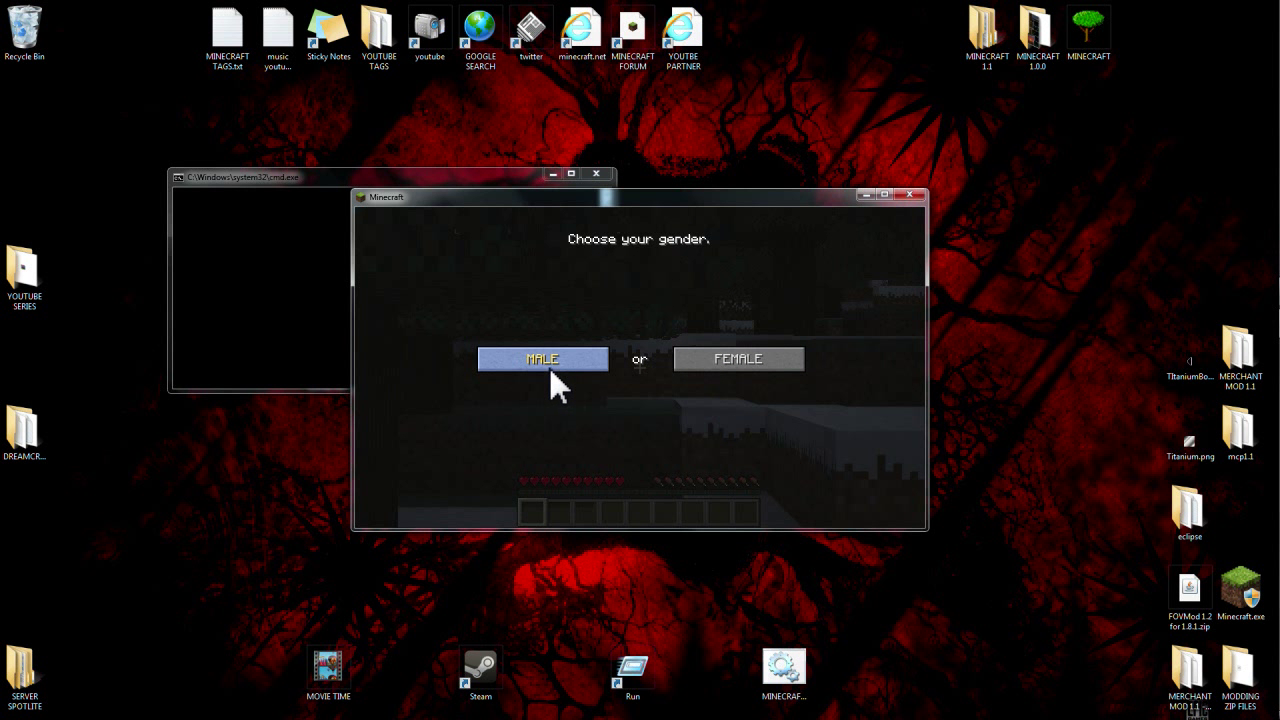
Pick MALE at the Comes Alive gender prompt and walk forward into the snowy forest
click(744, 355)
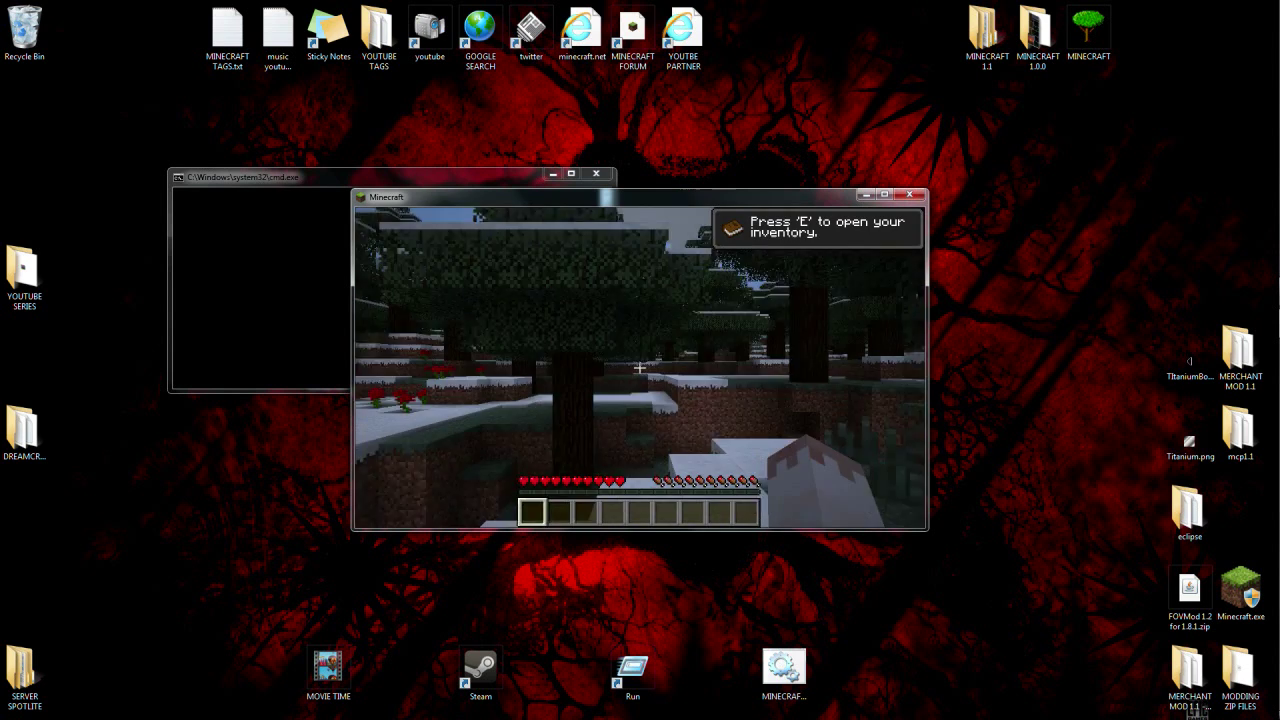
key(w)
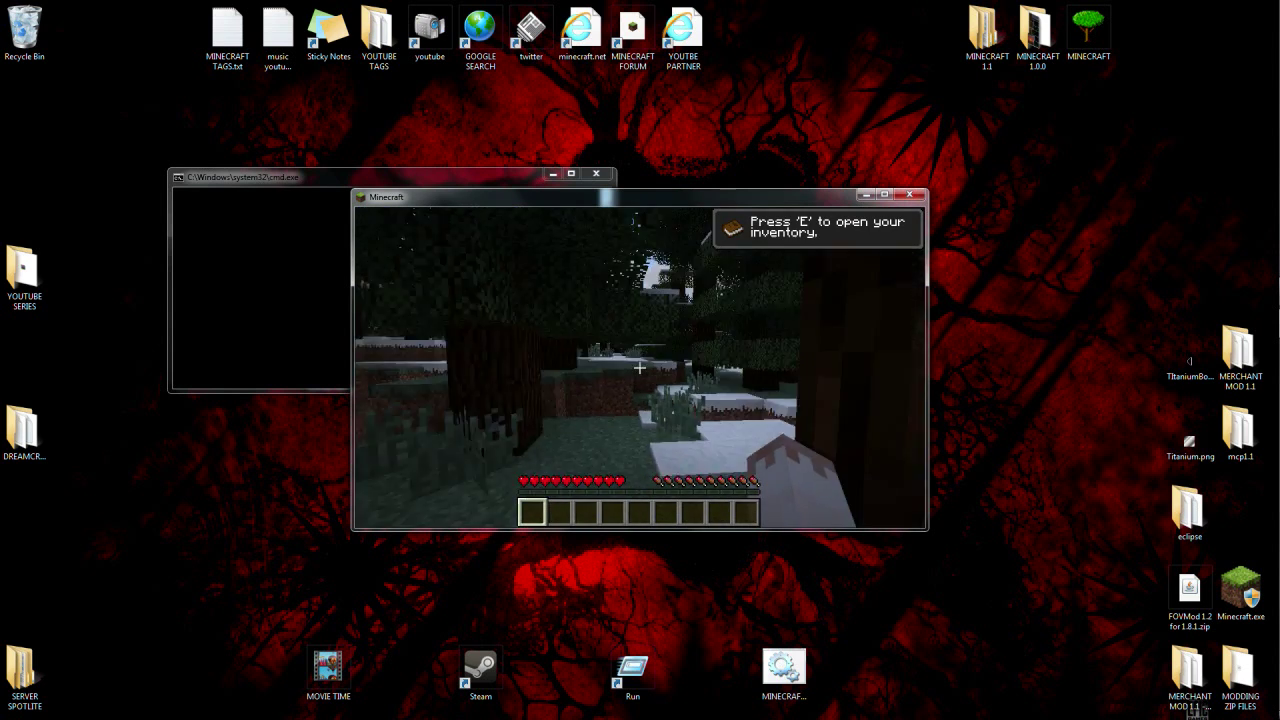